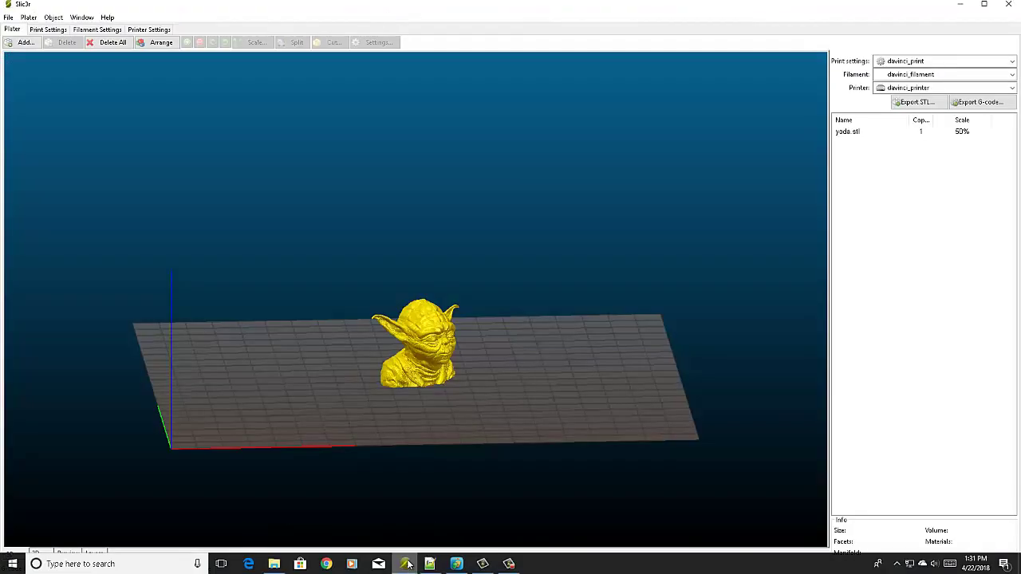
Zoom and orbit the Slic3r plater view to re-orient the 50%-scale Yoda bust
scroll(569, 311, "up", 2)
scroll(567, 307, "down", 3)
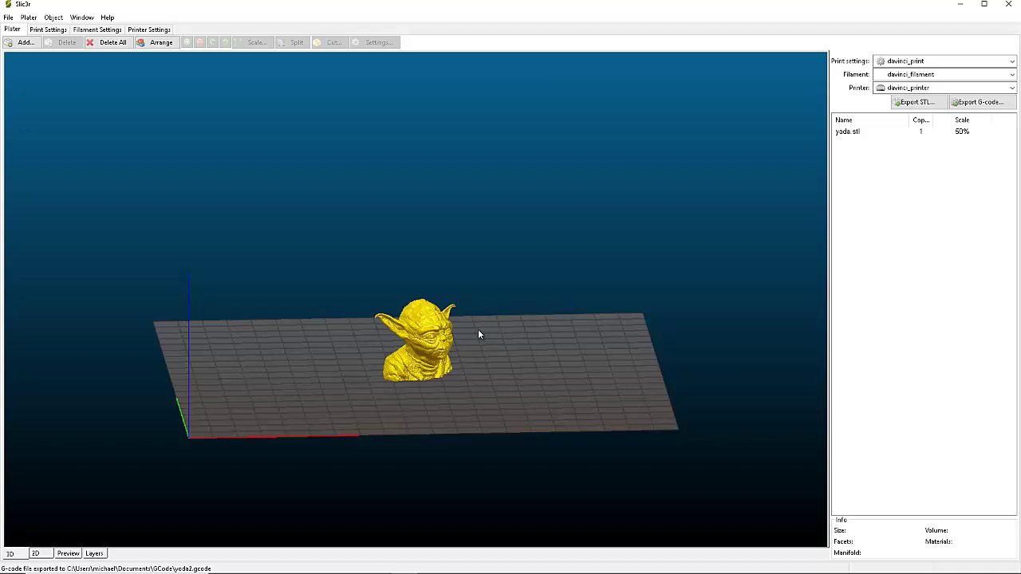
scroll(479, 334, "up", 2)
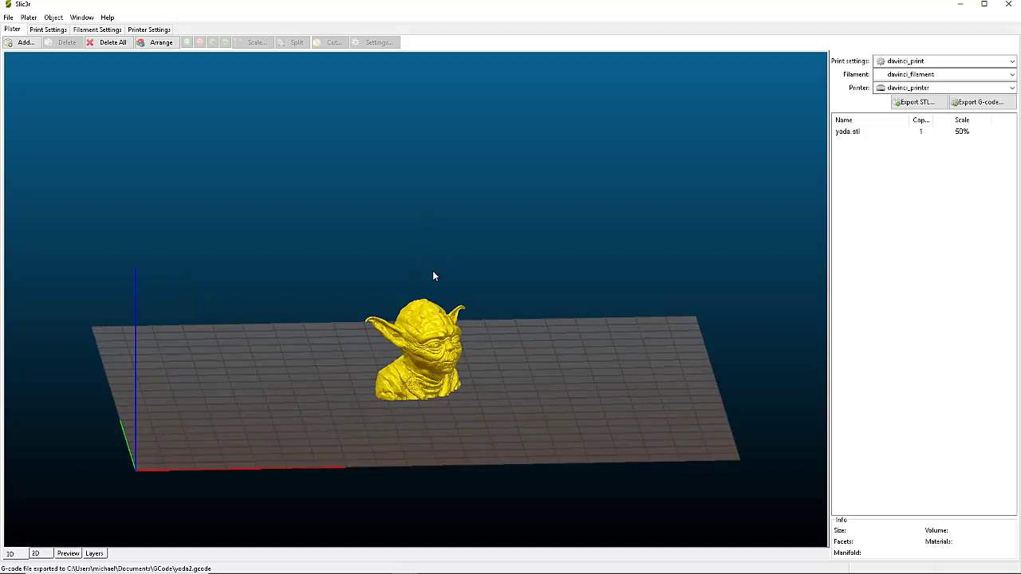
scroll(435, 276, "down", 2)
left_click_drag(435, 276, 249, 314)
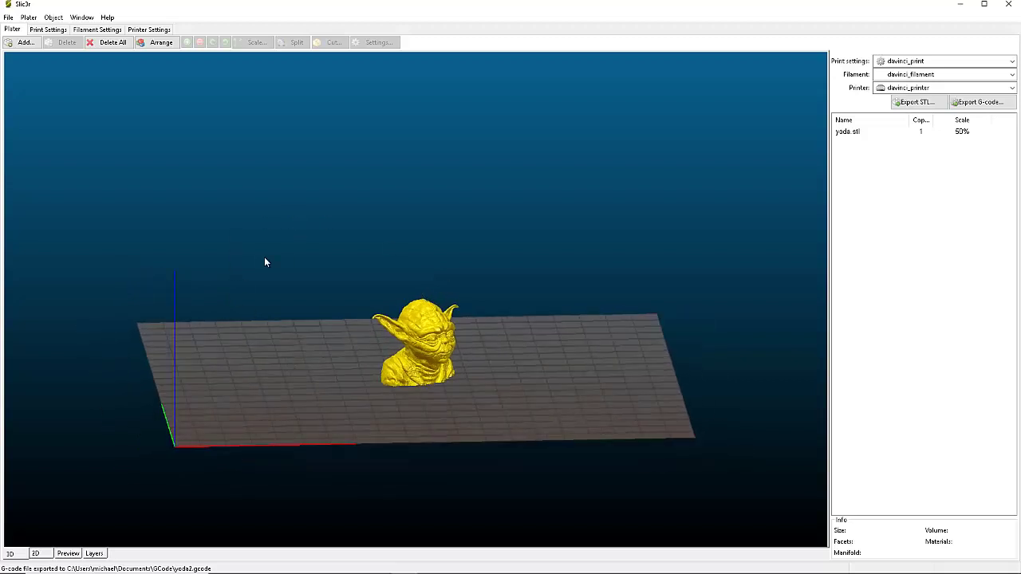
scroll(265, 262, "up", 1)
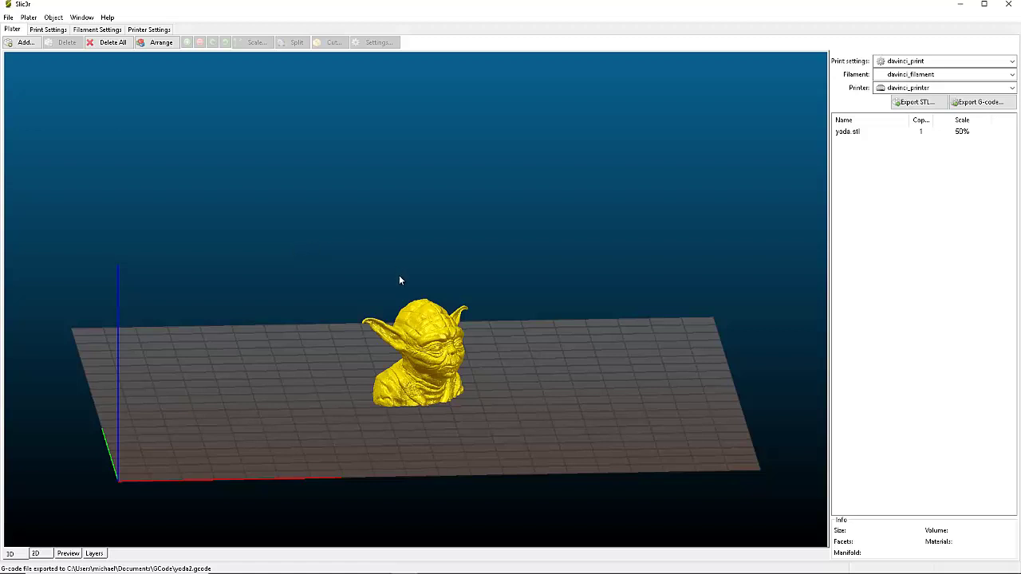
scroll(438, 313, "up", 1)
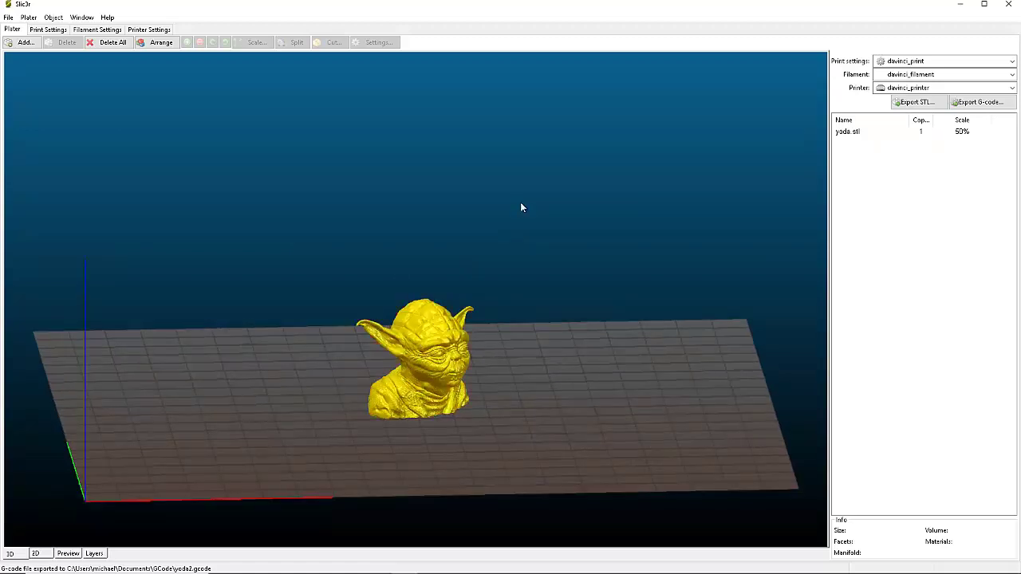
scroll(557, 215, "down", 2)
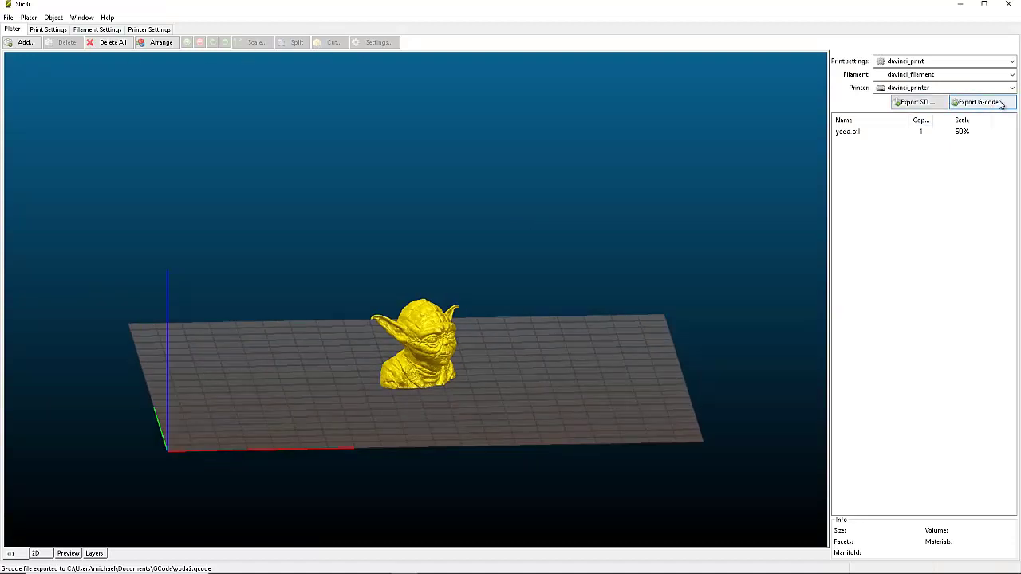
scroll(631, 328, "up", 2)
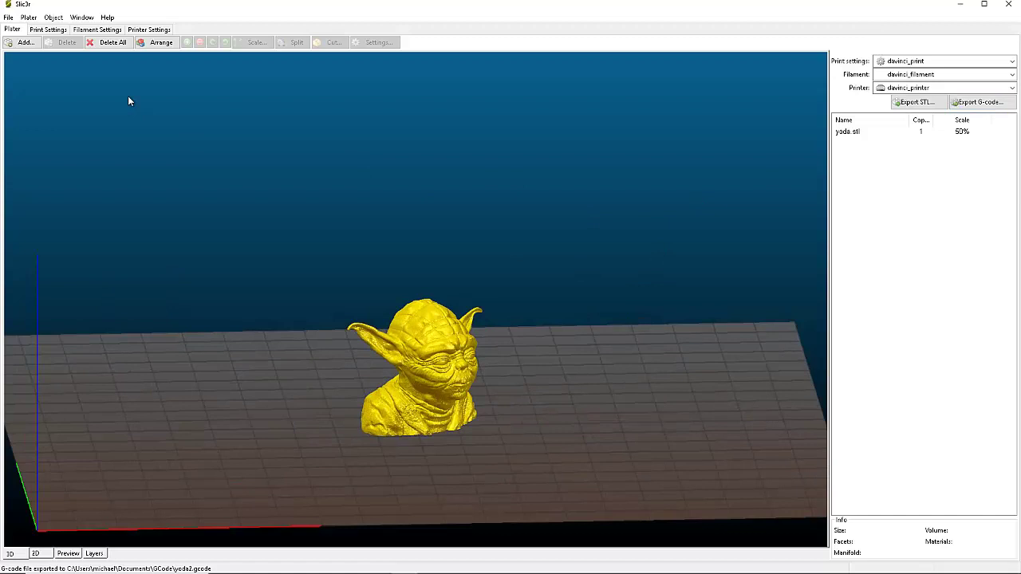
Check the Print Settings page, then go back to the plater and zoom around the Yoda bust
left_click(48, 30)
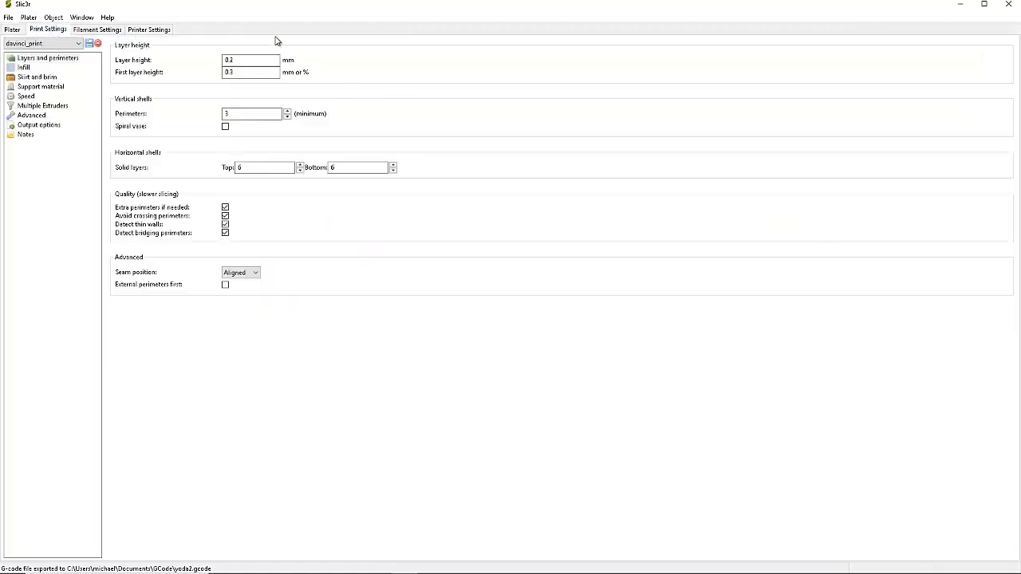
left_click(12, 30)
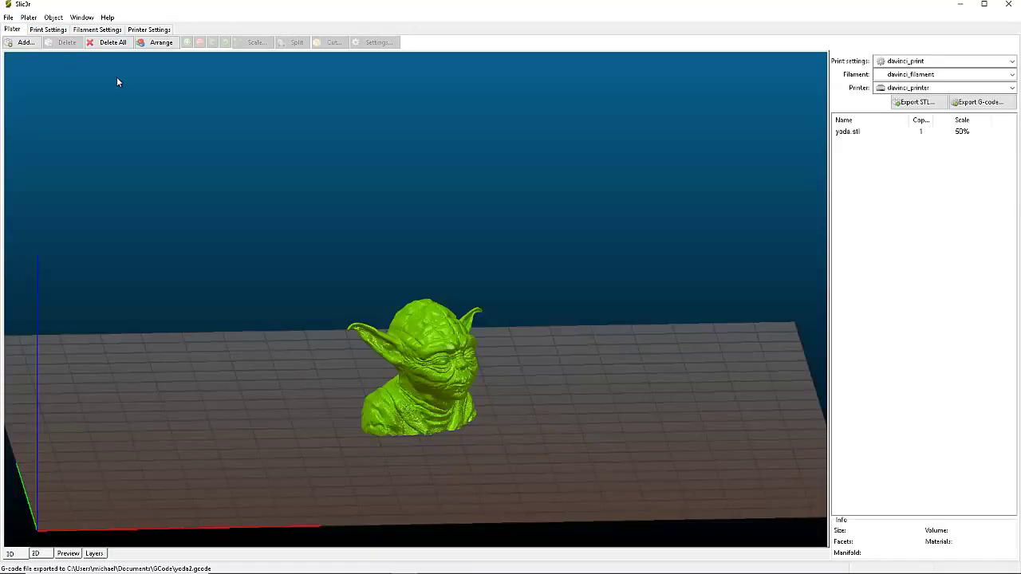
scroll(490, 331, "down", 1)
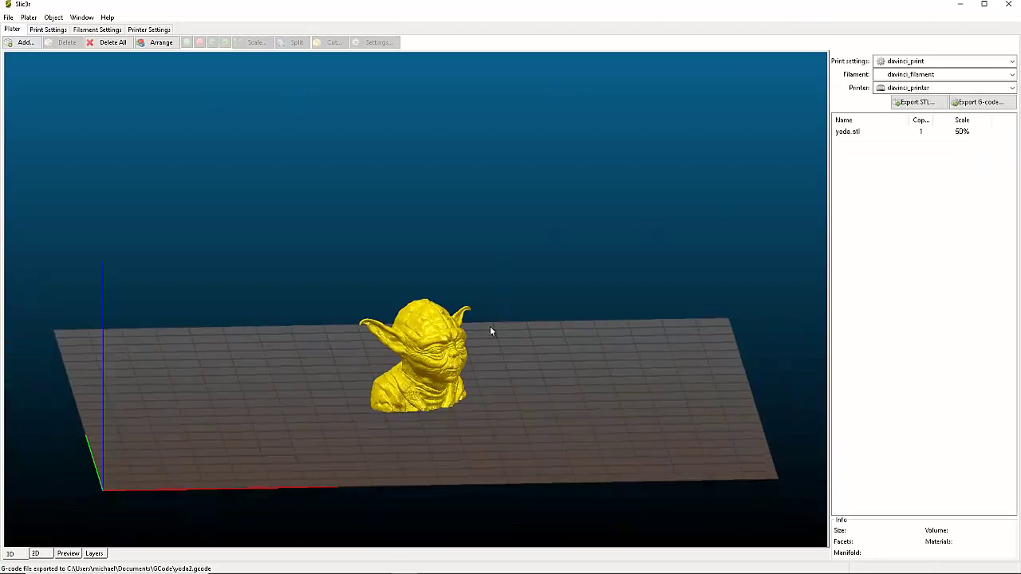
scroll(491, 359, "down", 2)
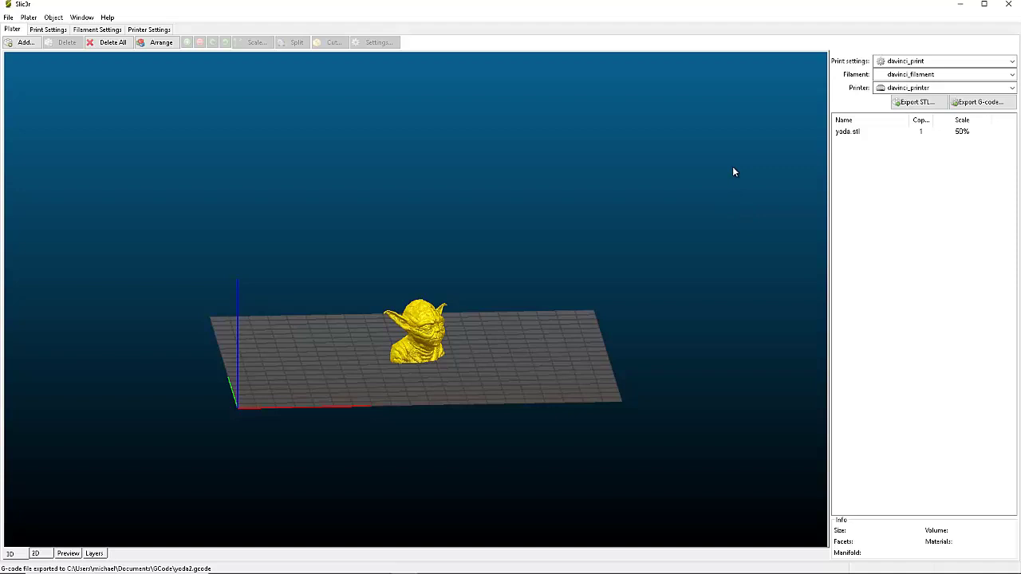
scroll(562, 323, "up", 5)
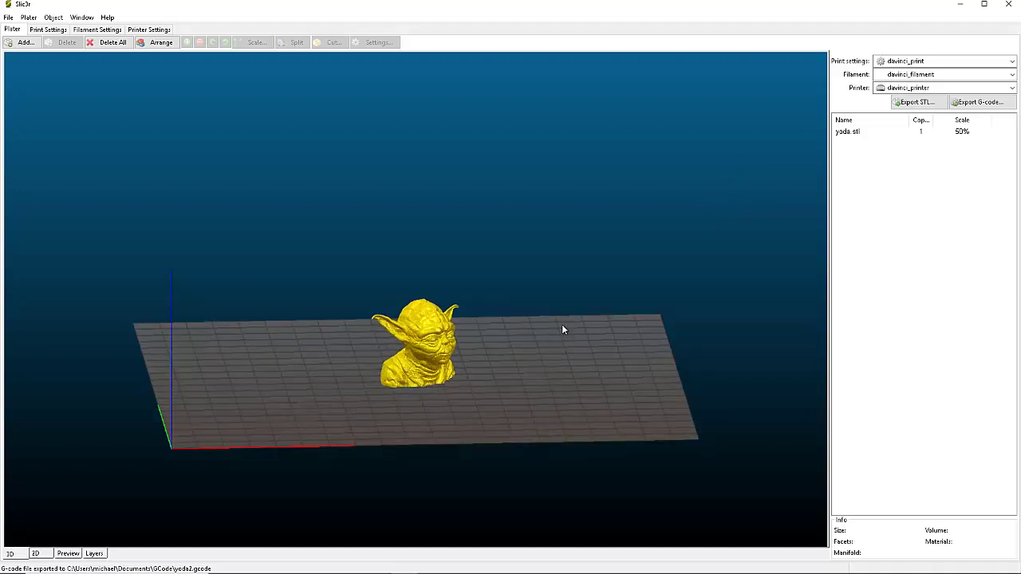
scroll(653, 308, "down", 3)
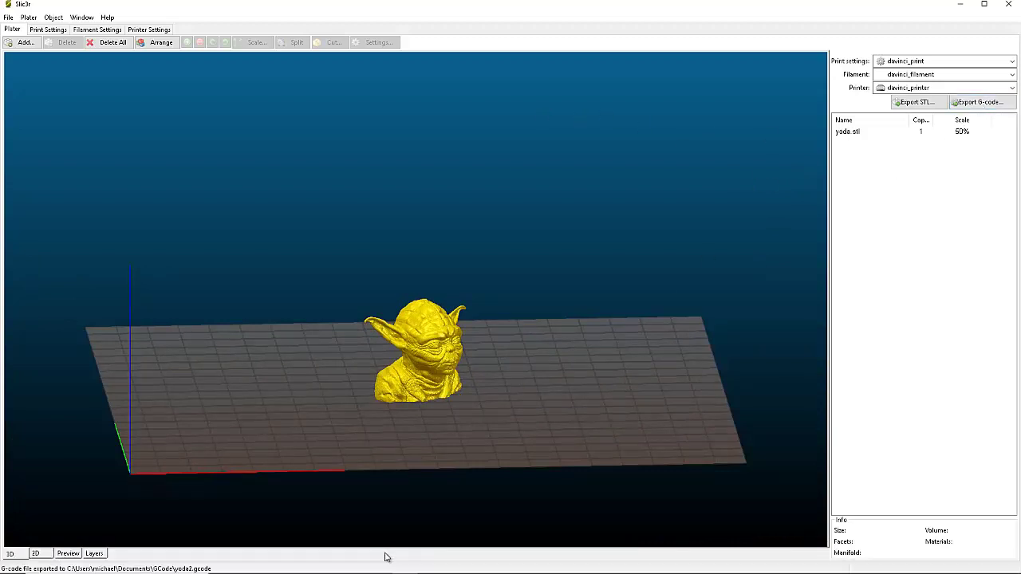
left_click(994, 102)
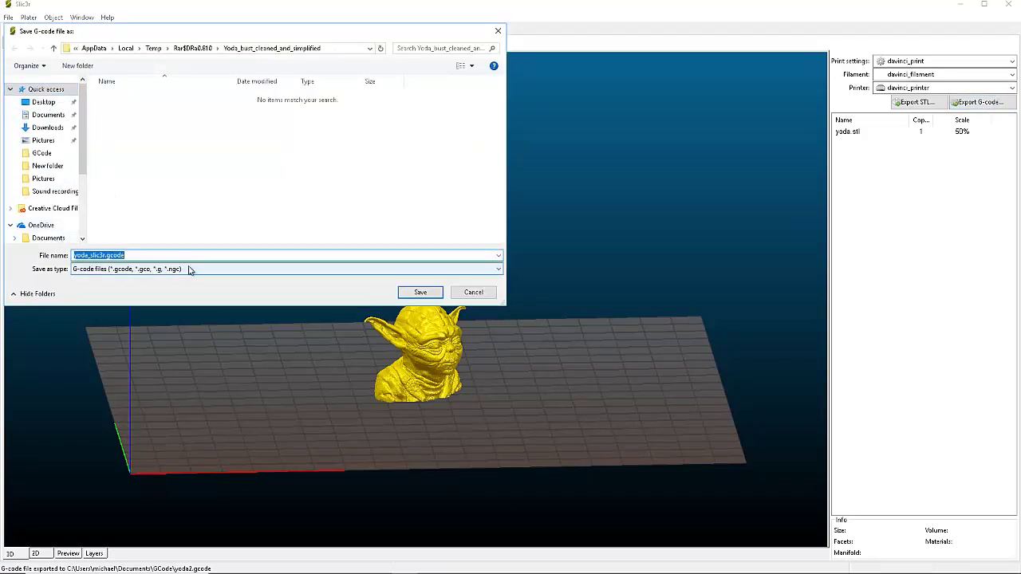
left_click(41, 154)
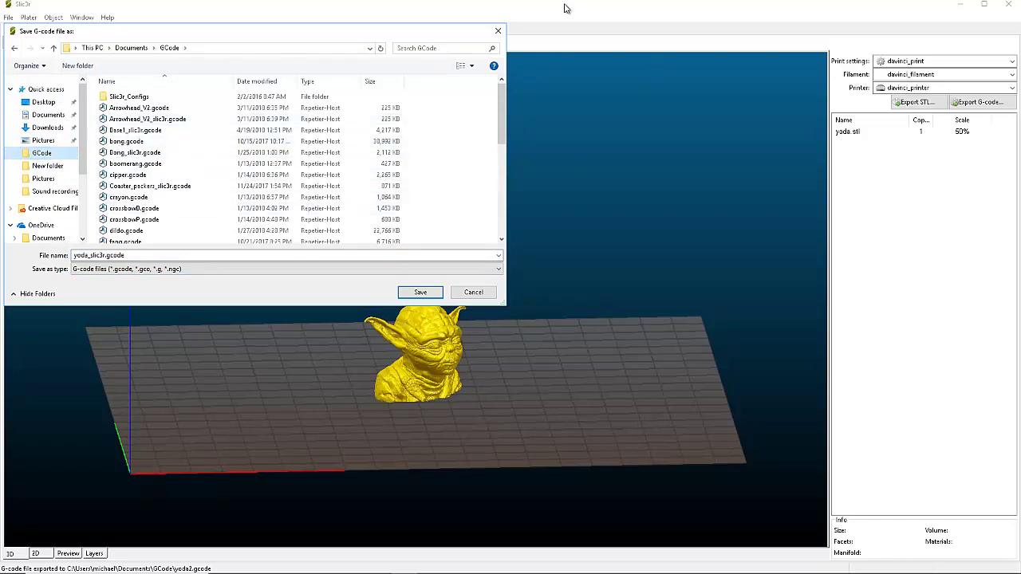
left_click(497, 31)
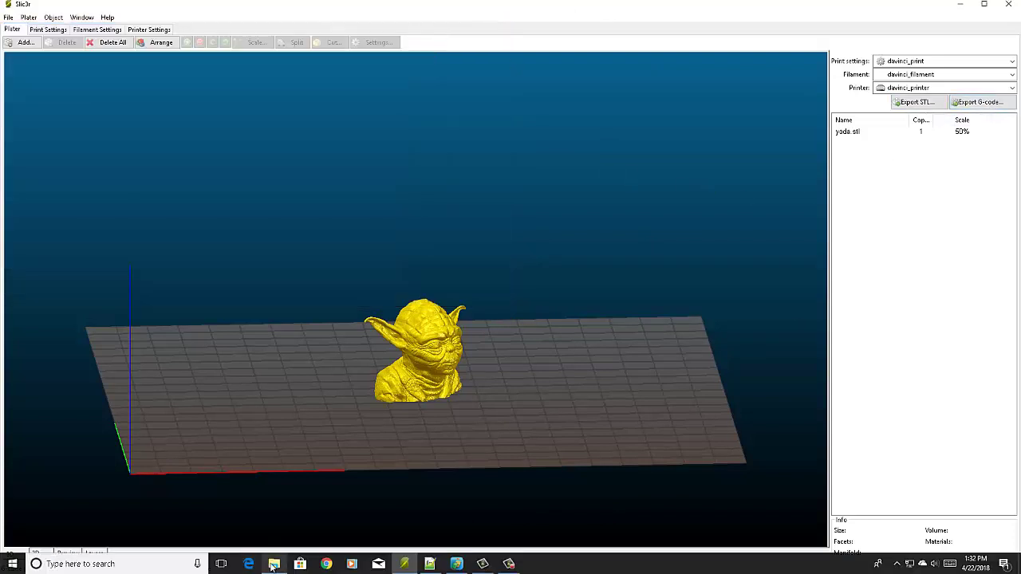
Open yoda2.gcode from File Explorer's Recent files with Edit with Notepad++
left_click(273, 564)
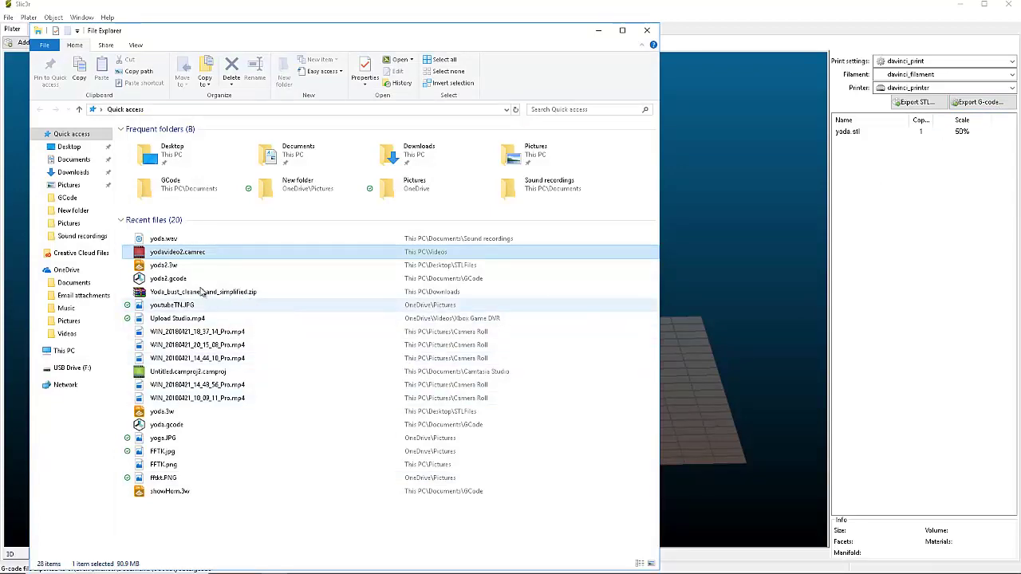
right_click(173, 279)
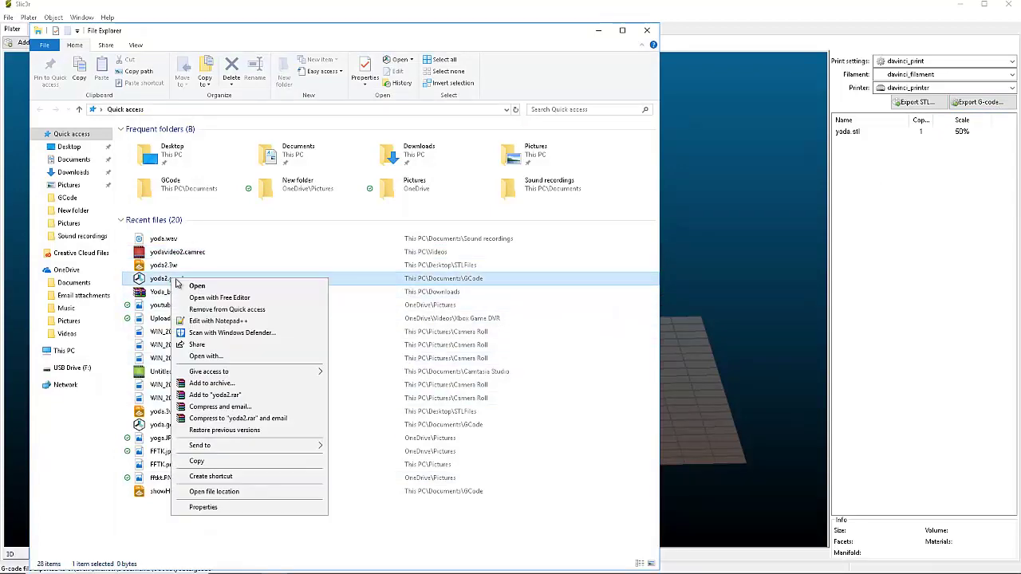
left_click(246, 322)
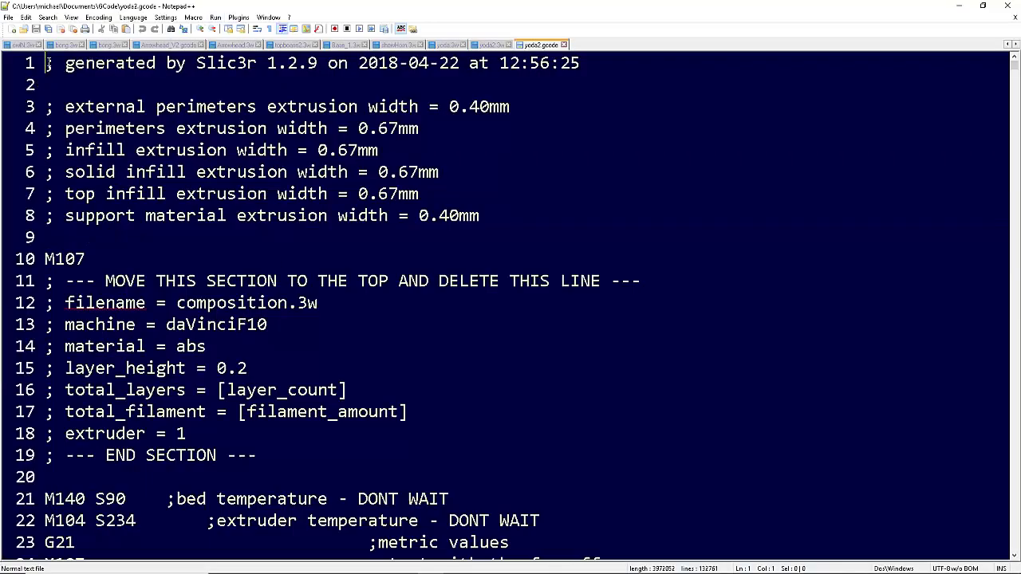
Delete Slic3r header lines 1–11 and the leftover blank line so filename = composition.3w leads
left_click_drag(46, 62, 670, 275)
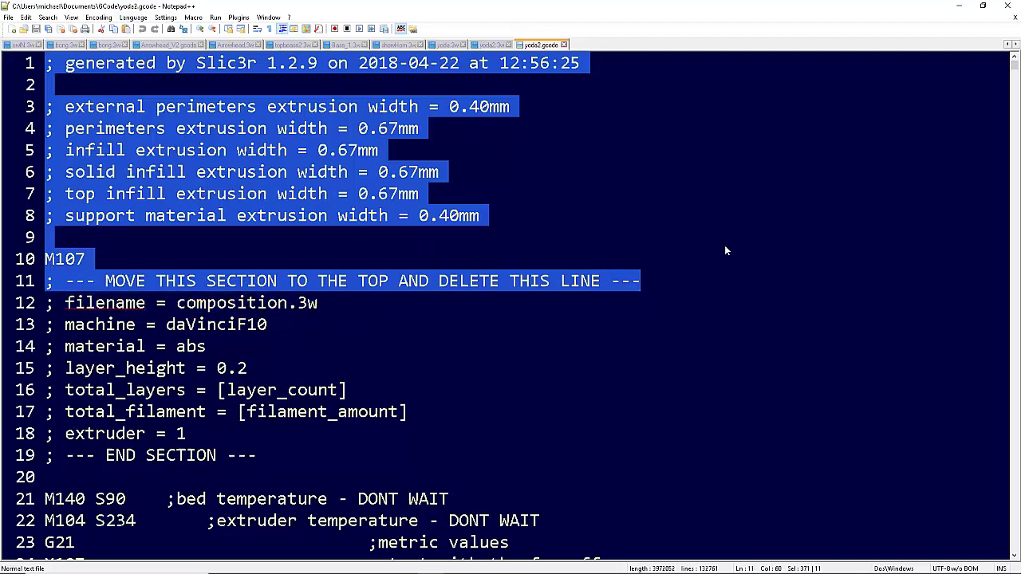
key("Delete")
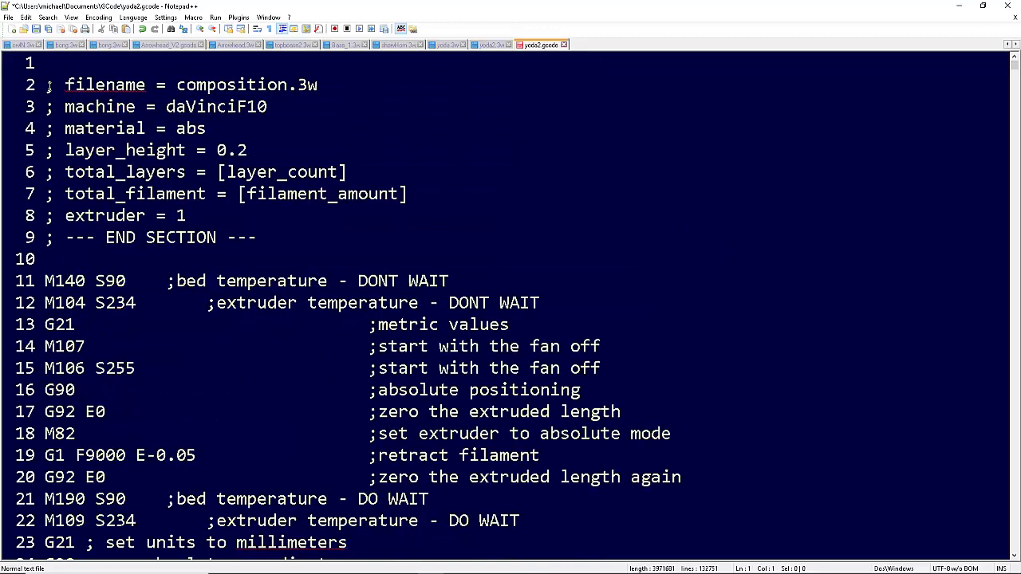
left_click(47, 85)
key("BackSpace")
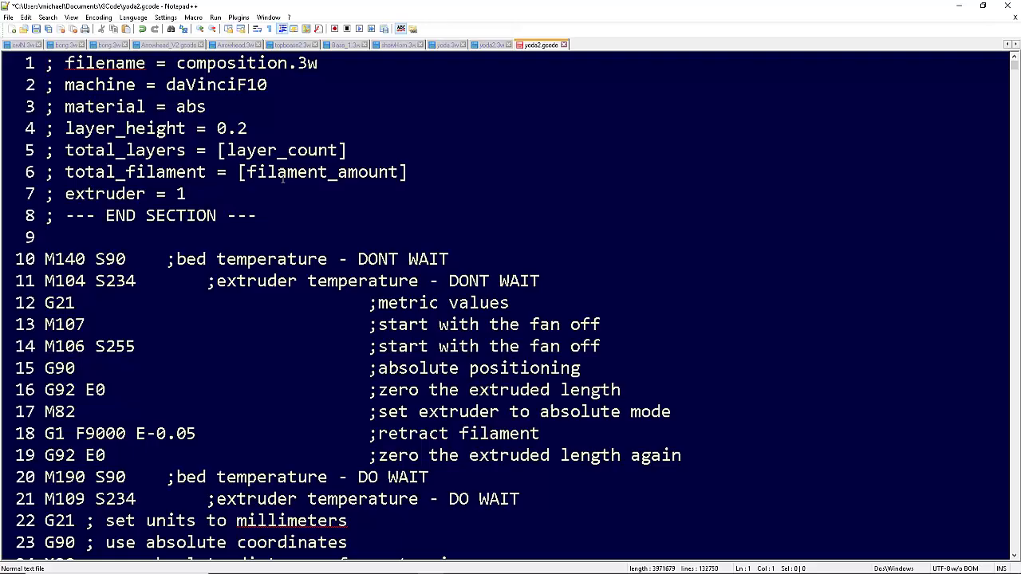
Find and copy the filament used value 2917.9 from the G-code
scroll(489, 353, "down", 10)
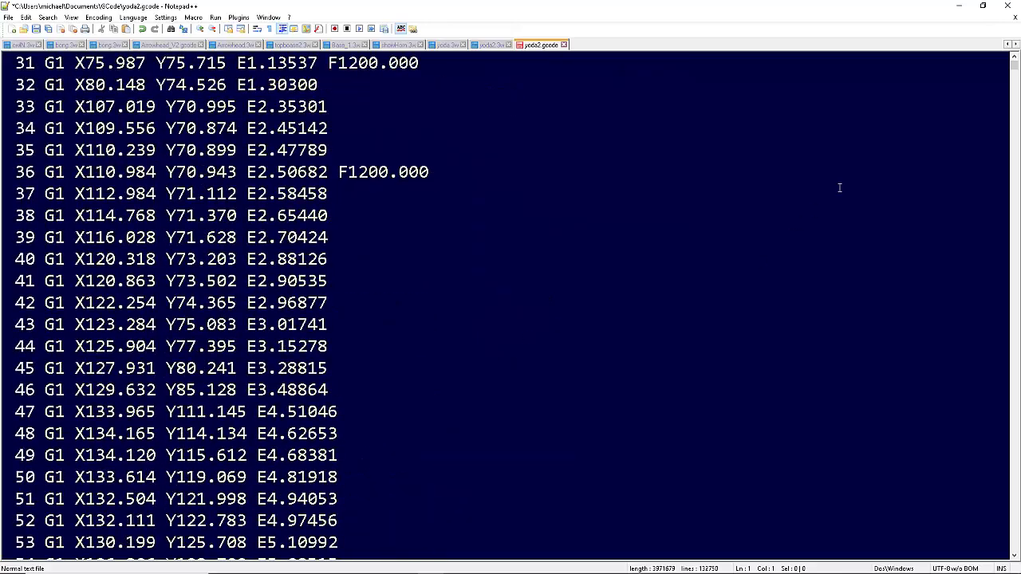
left_click_drag(1014, 70, 1011, 547)
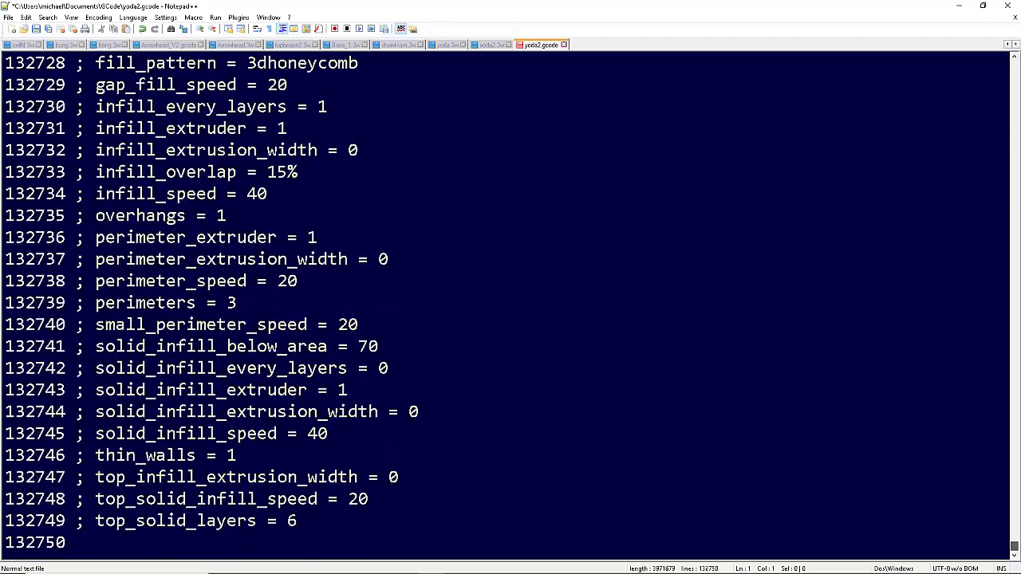
scroll(617, 431, "up", 4)
scroll(617, 432, "up", 14)
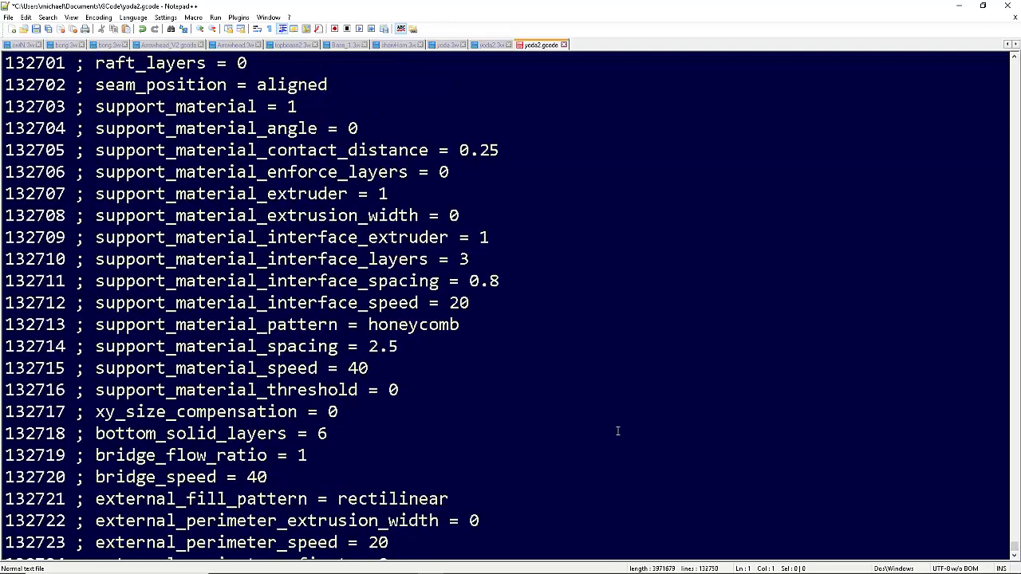
scroll(617, 432, "up", 20)
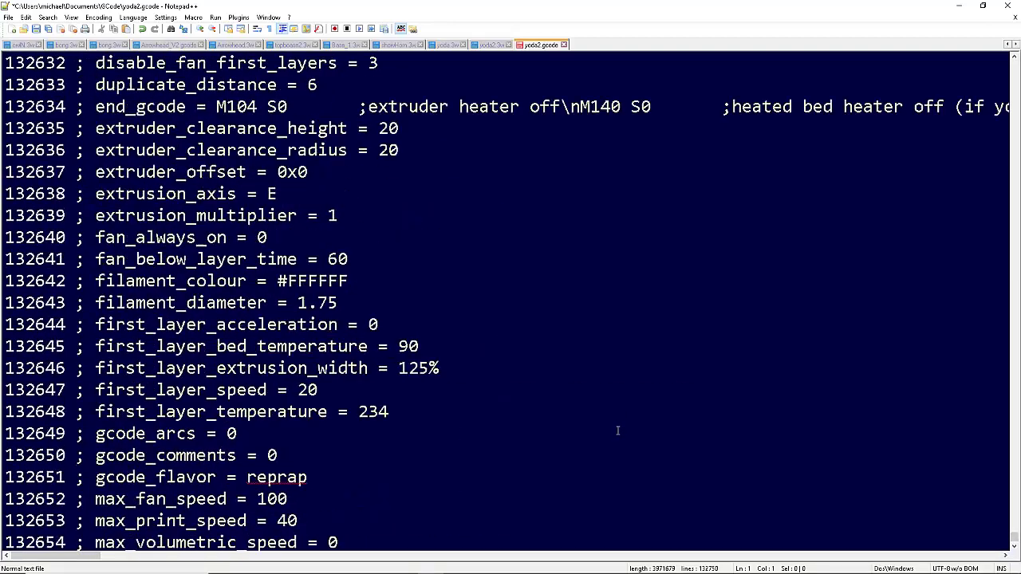
scroll(433, 356, "down", 3)
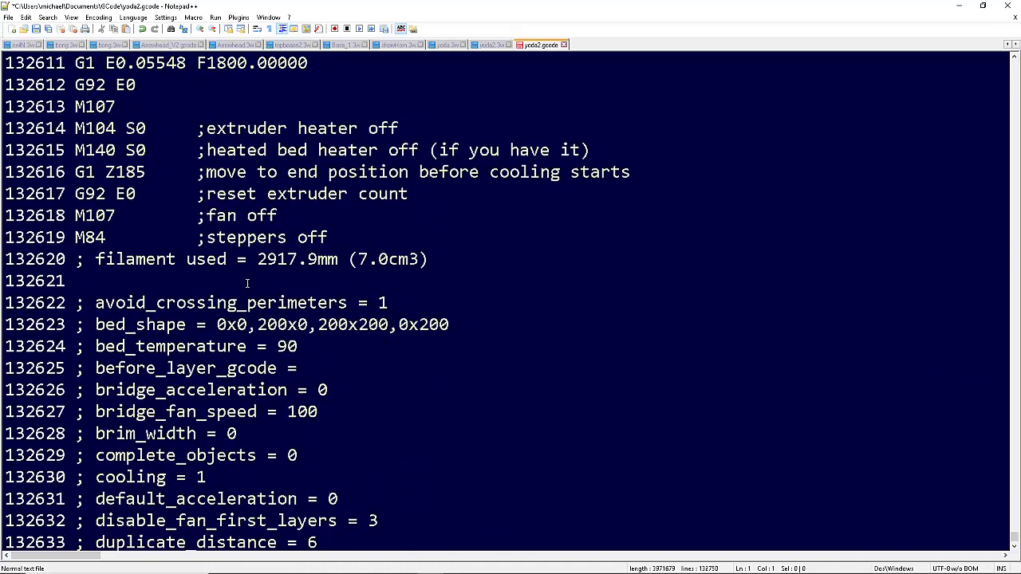
left_click_drag(256, 259, 317, 260)
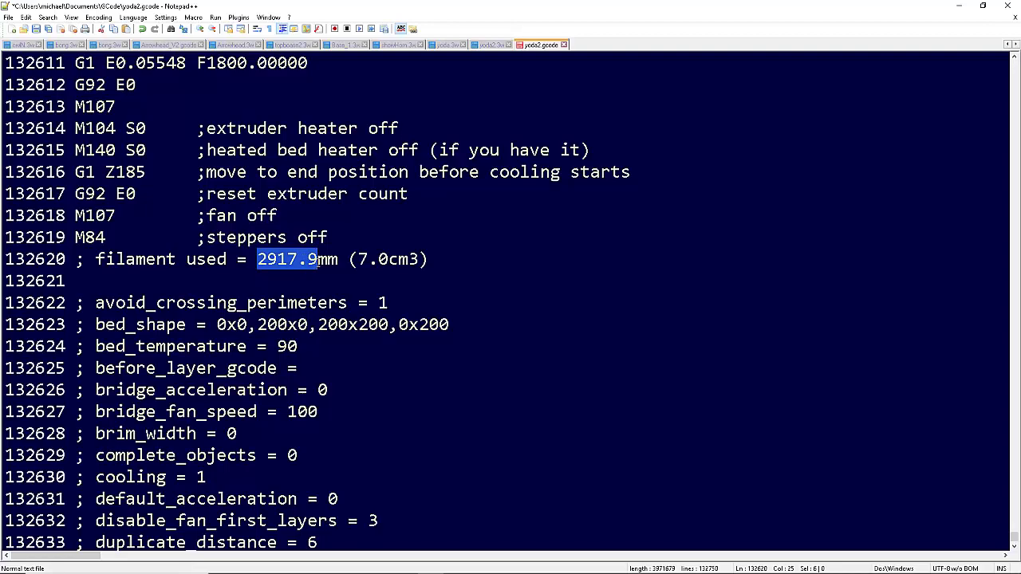
right_click(300, 257)
left_click(323, 278)
Paste 2917.9 over the [filament_amount] placeholder on line 6, then return to Slic3r
left_click_drag(1015, 539, 1014, 70)
scroll(758, 155, "up", 5)
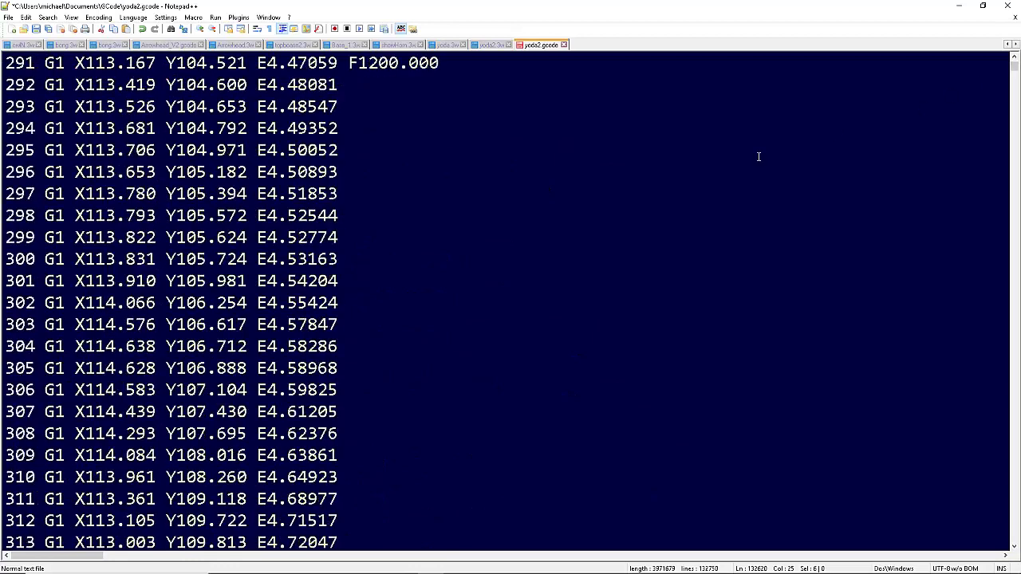
scroll(983, 143, "up", 3)
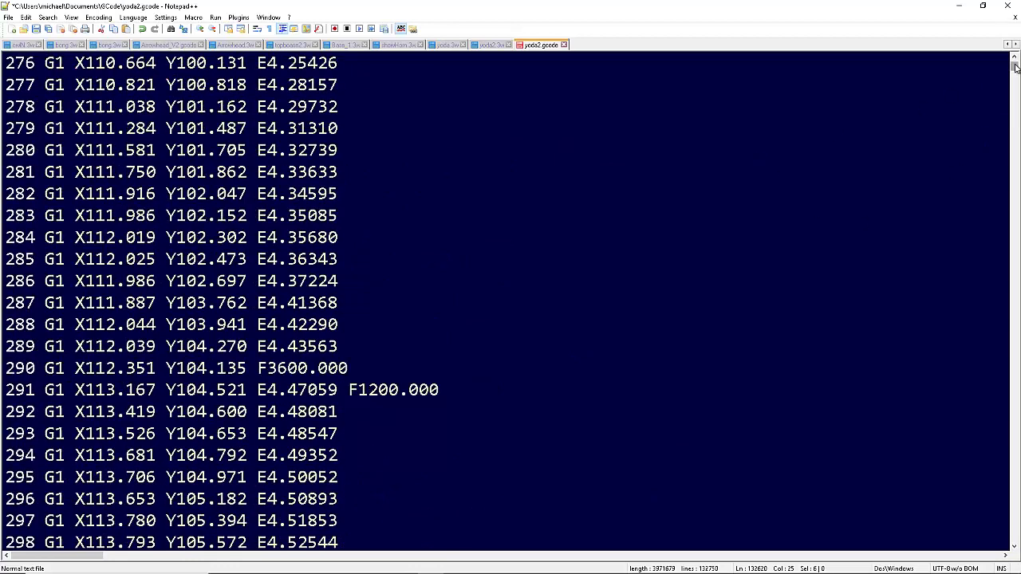
left_click_drag(1015, 71, 1014, 57)
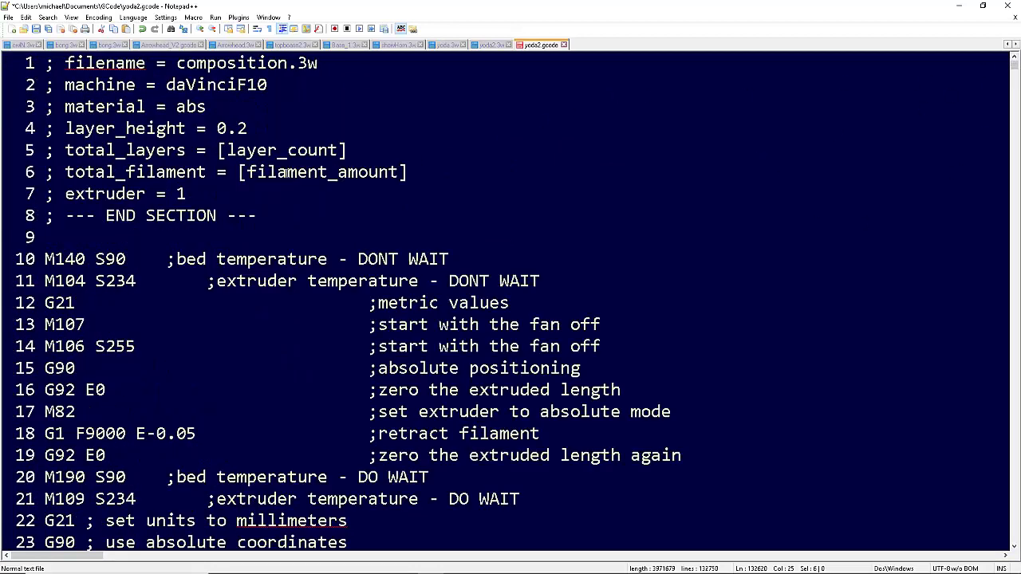
left_click_drag(237, 171, 416, 175)
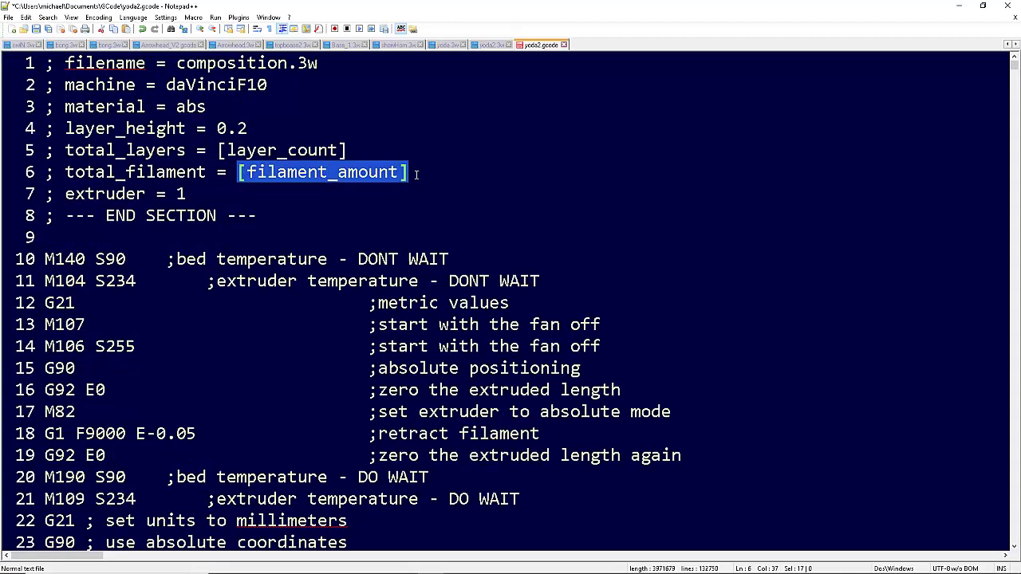
key("ctrl+v")
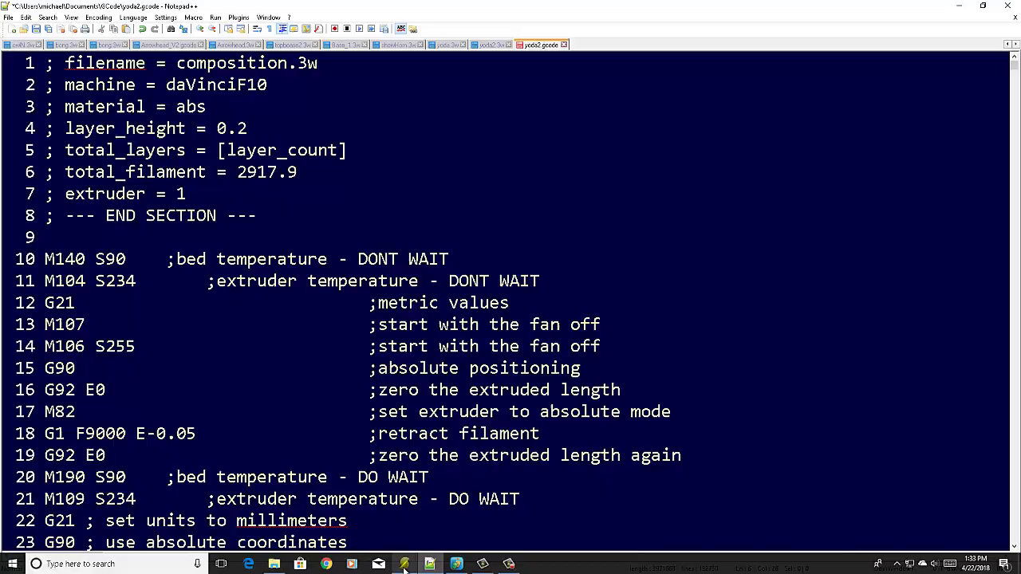
left_click(404, 564)
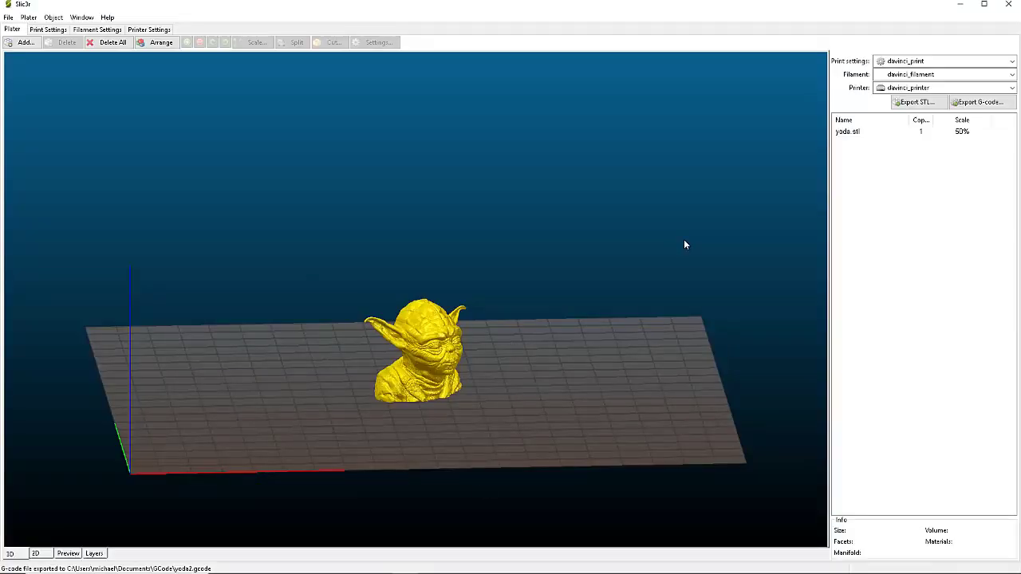
Read the 31.90 top layer height in Slic3r's layer preview, then select [layer_count] on line 5
left_click(100, 553)
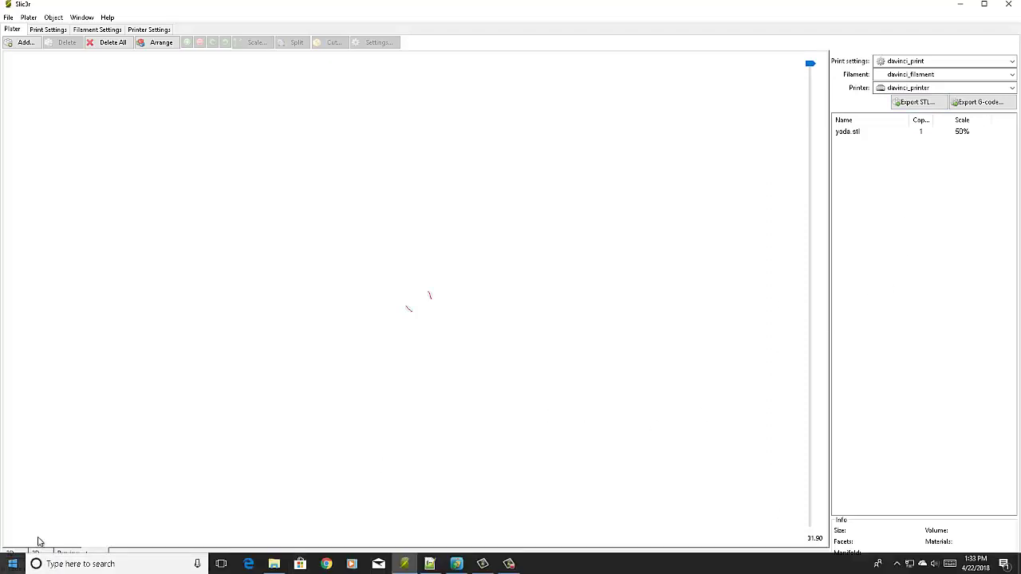
left_click(401, 566)
left_click_drag(348, 150, 213, 150)
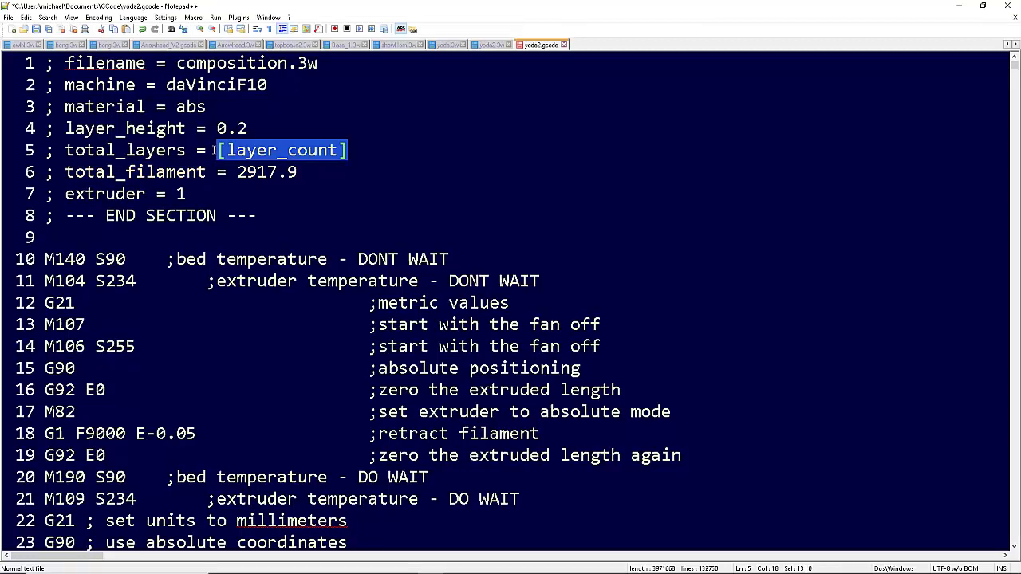
Enter 31.90 as total_layers and Base64-encode the whole document with MIME Tools
type("31")
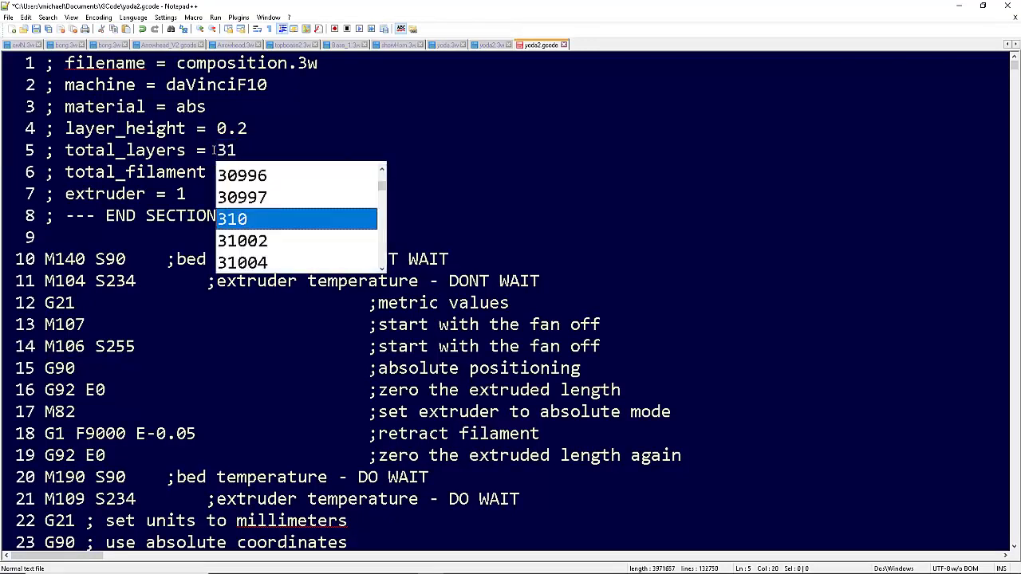
type(".")
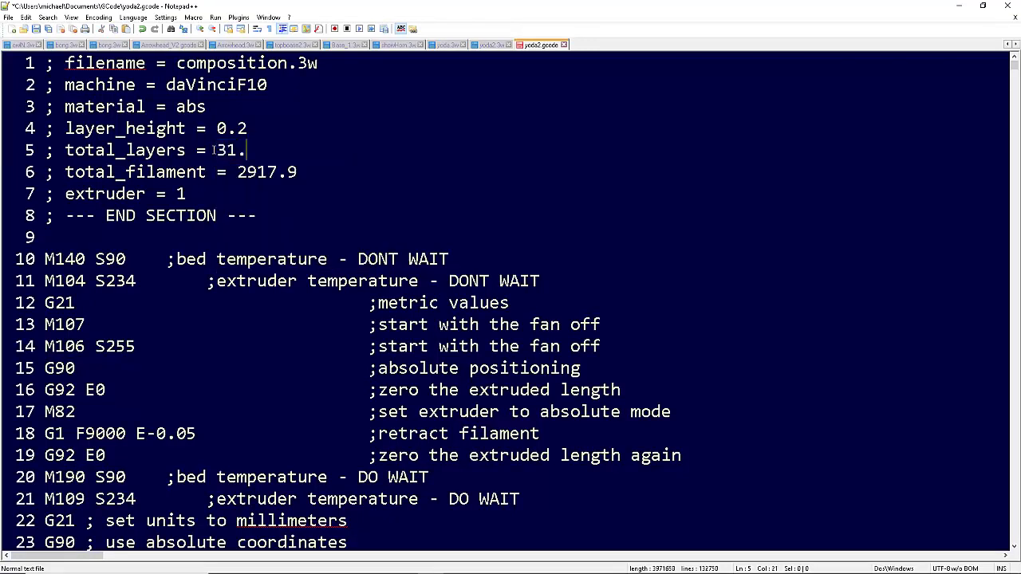
type("90")
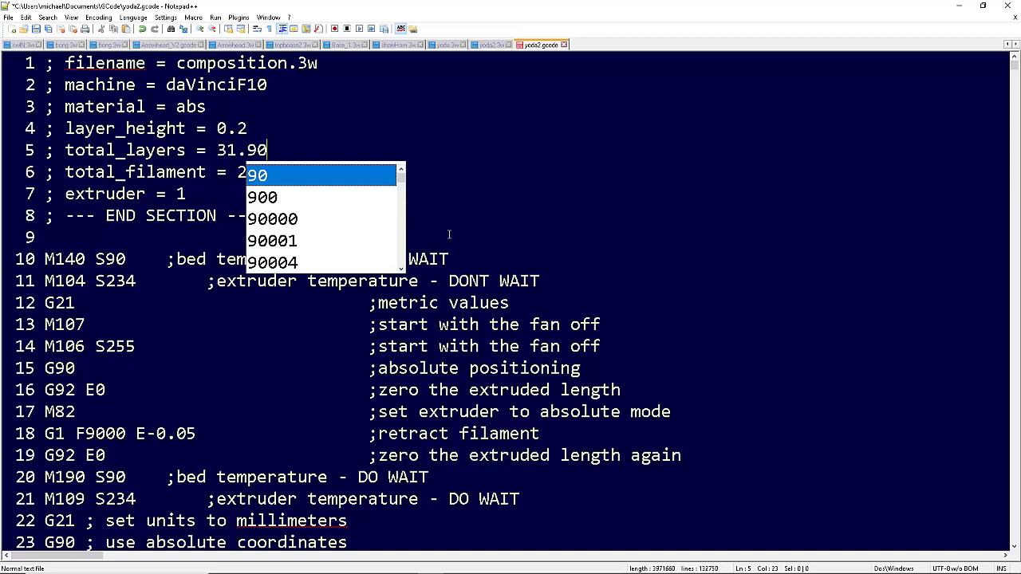
left_click(483, 175)
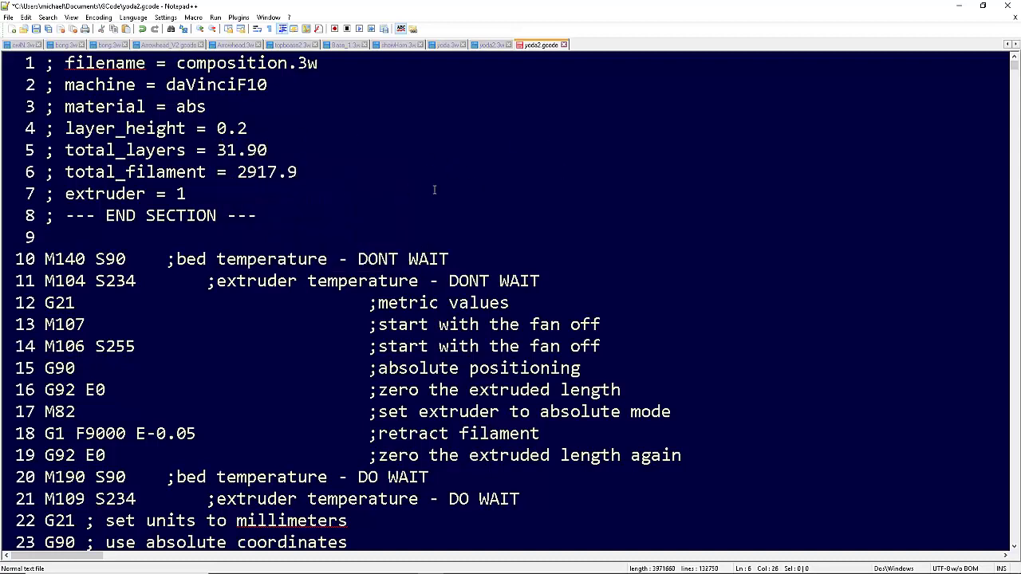
key("ctrl+a")
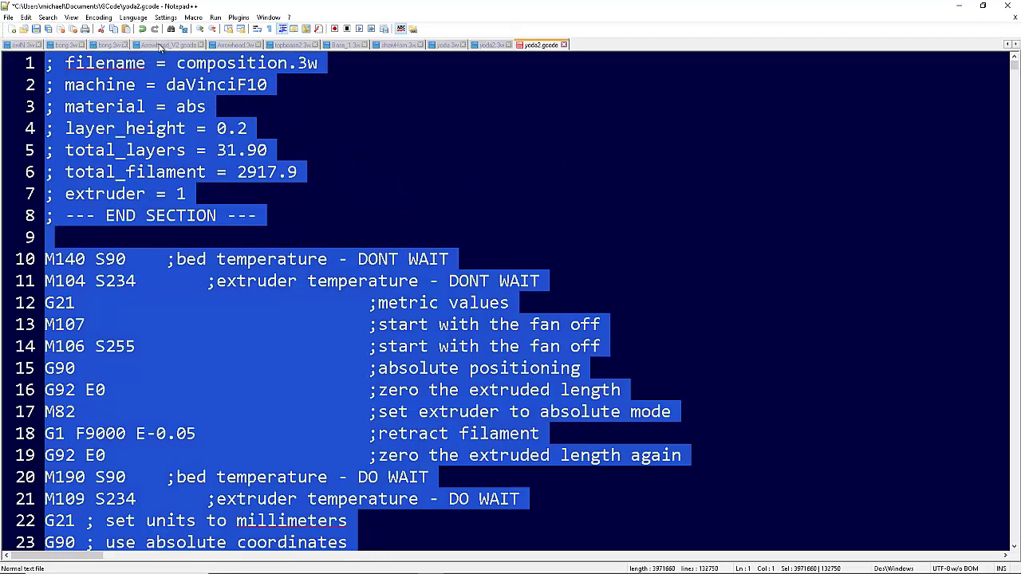
left_click(242, 19)
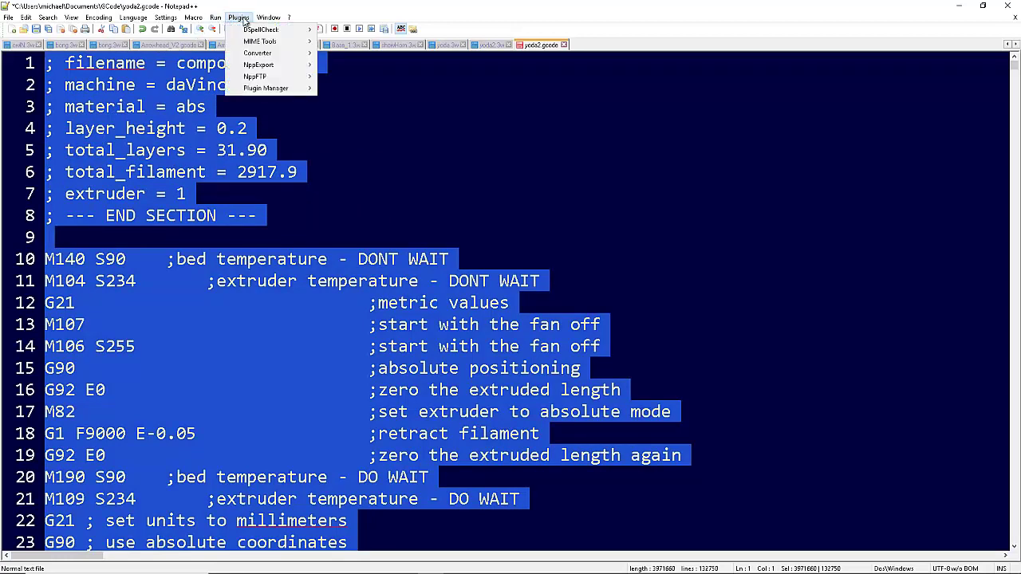
mouse_move(266, 42)
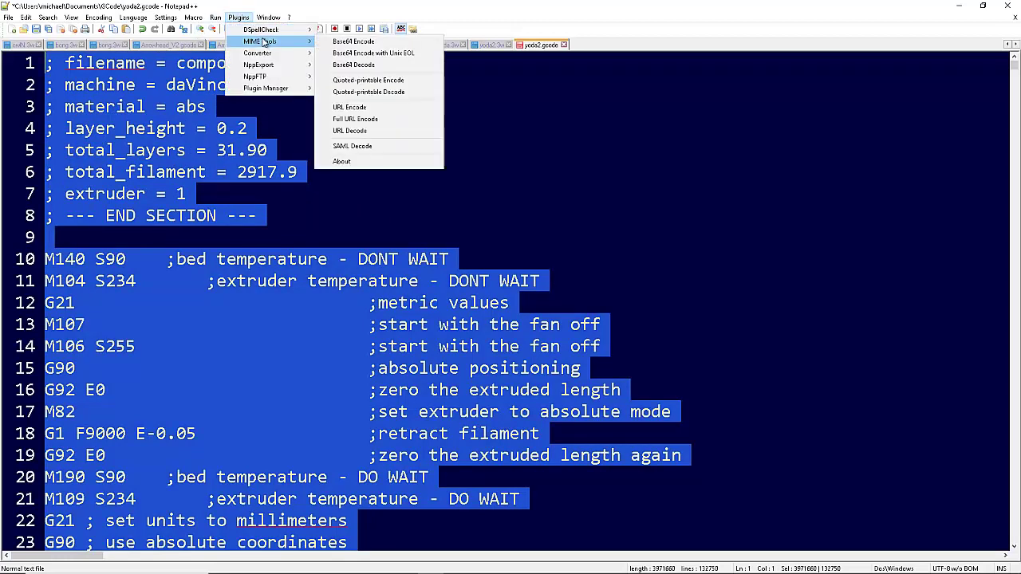
left_click(351, 42)
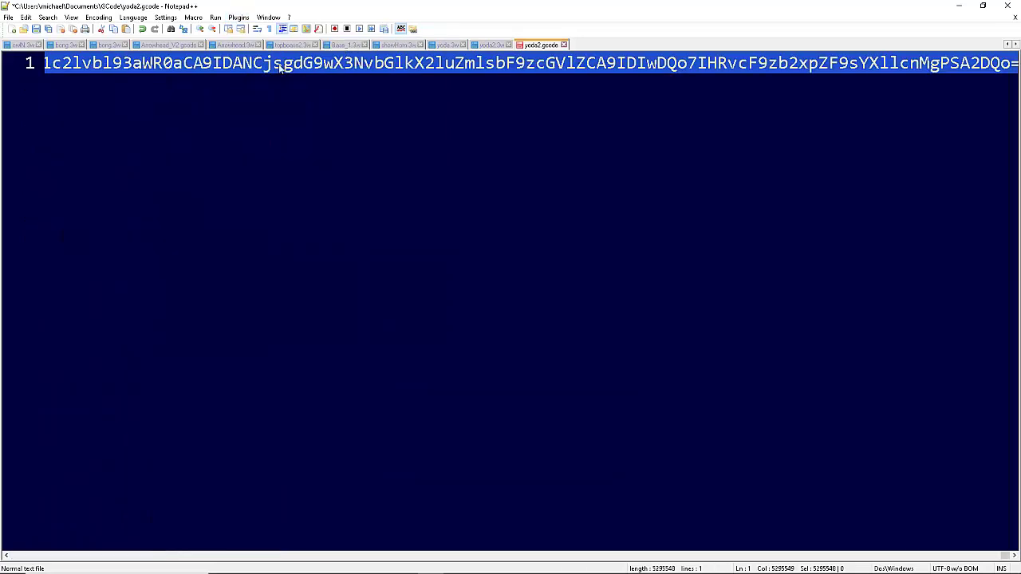
left_click(8, 17)
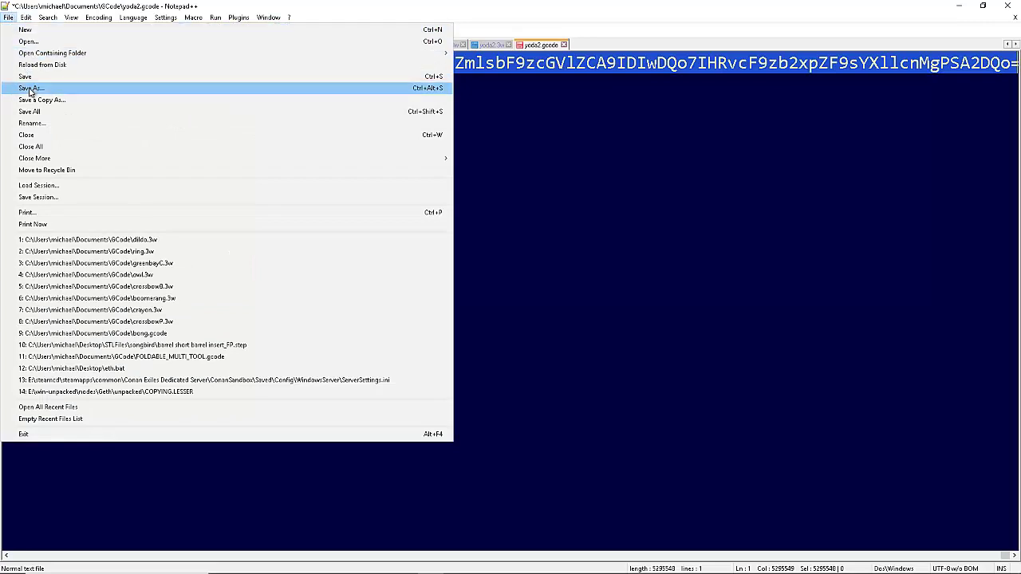
Save the Base64-encoded file under the new name yoda2.3w in the GCode folder
left_click(30, 89)
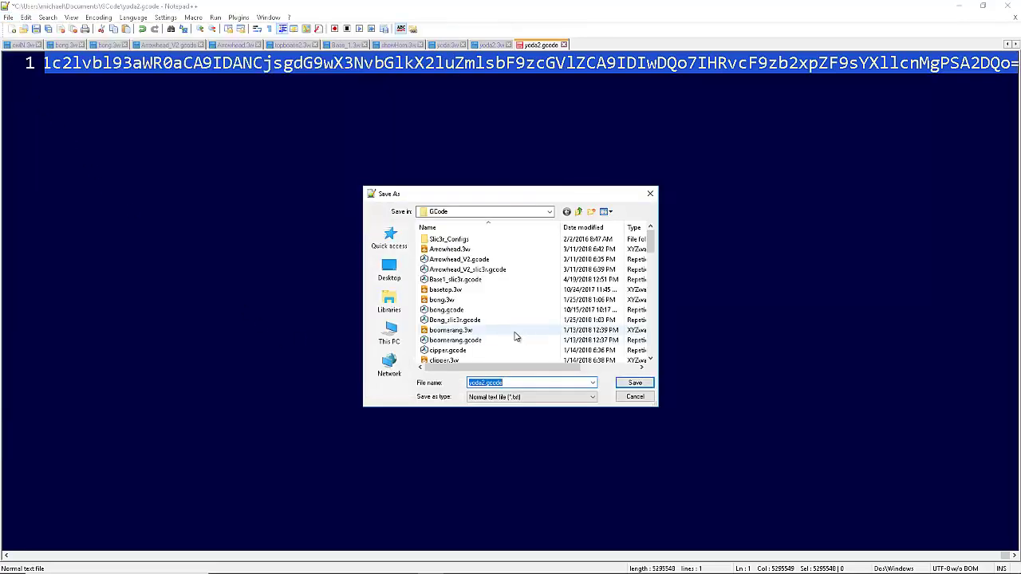
scroll(492, 322, "down", 1)
scroll(492, 322, "down", 3)
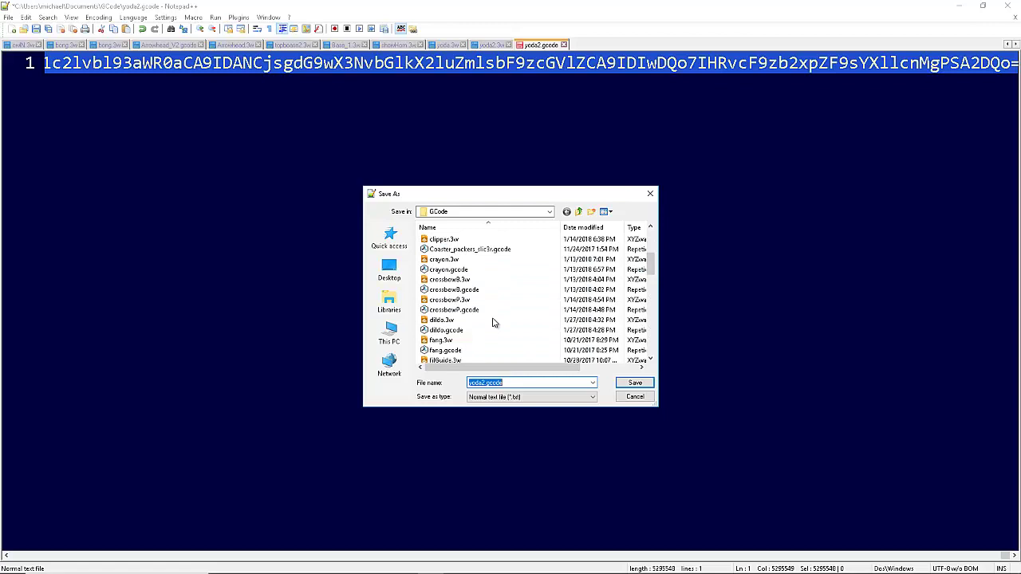
scroll(489, 351, "down", 5)
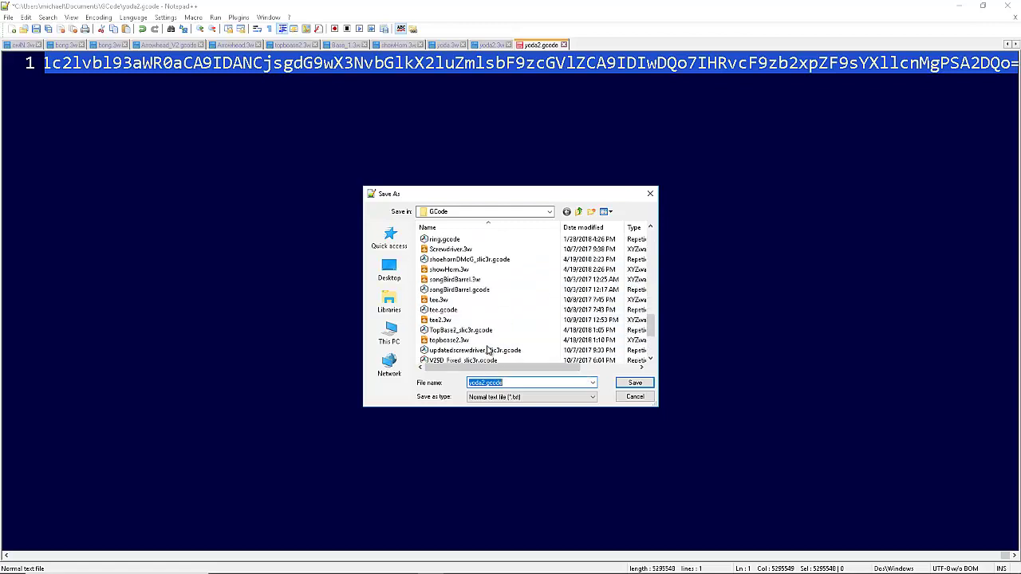
scroll(489, 351, "up", 10)
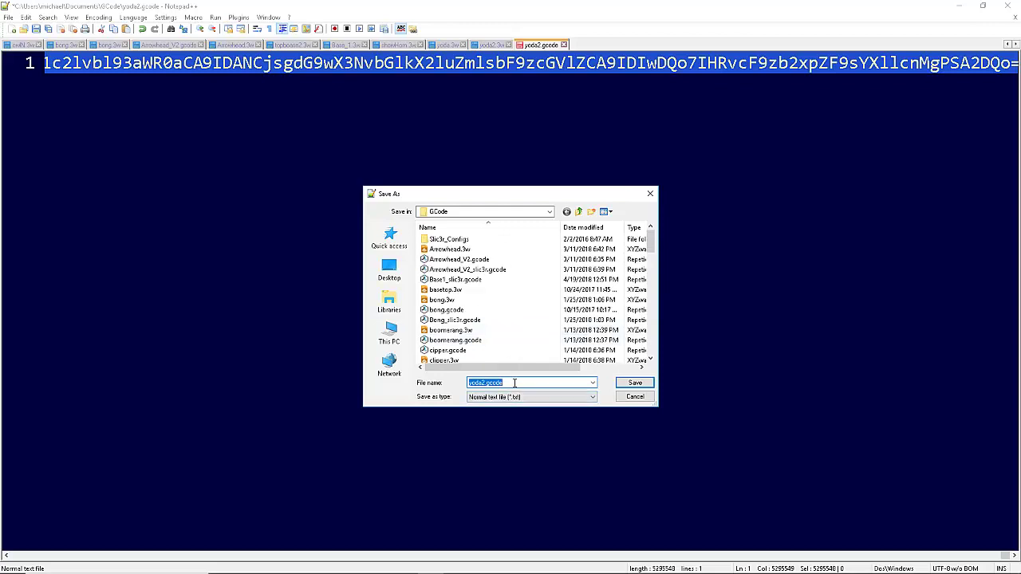
type("yoda")
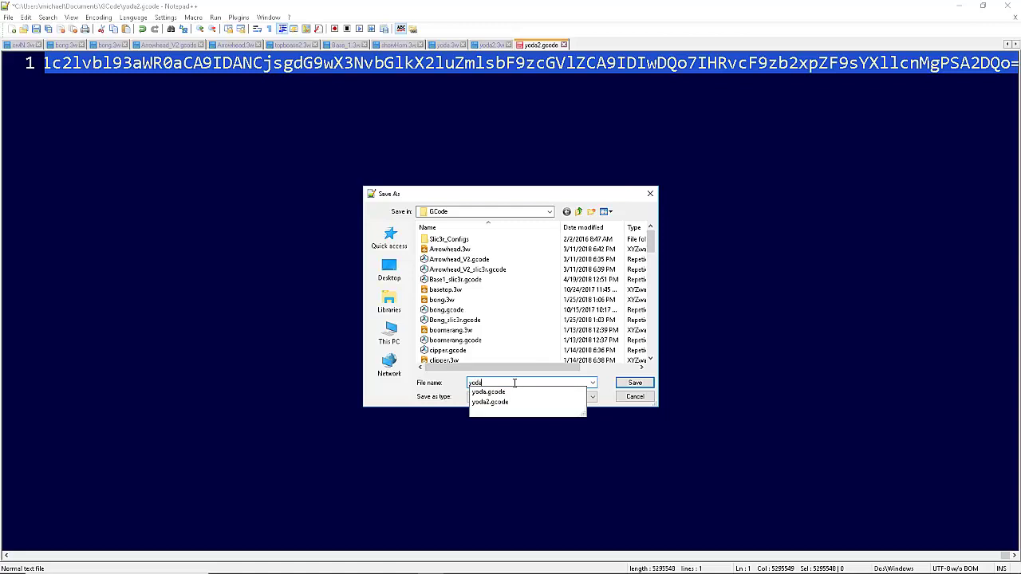
type("2")
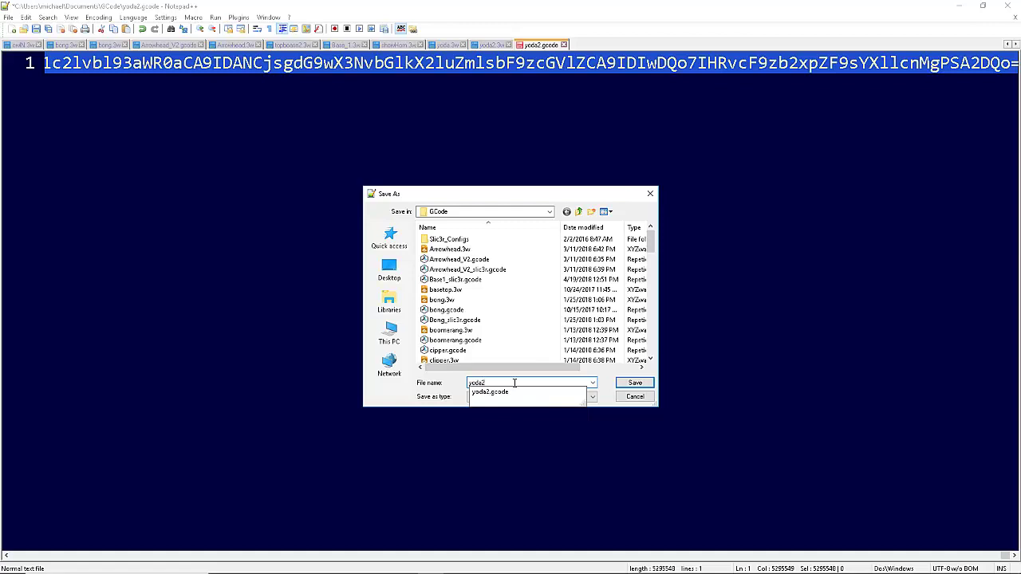
type(".3w")
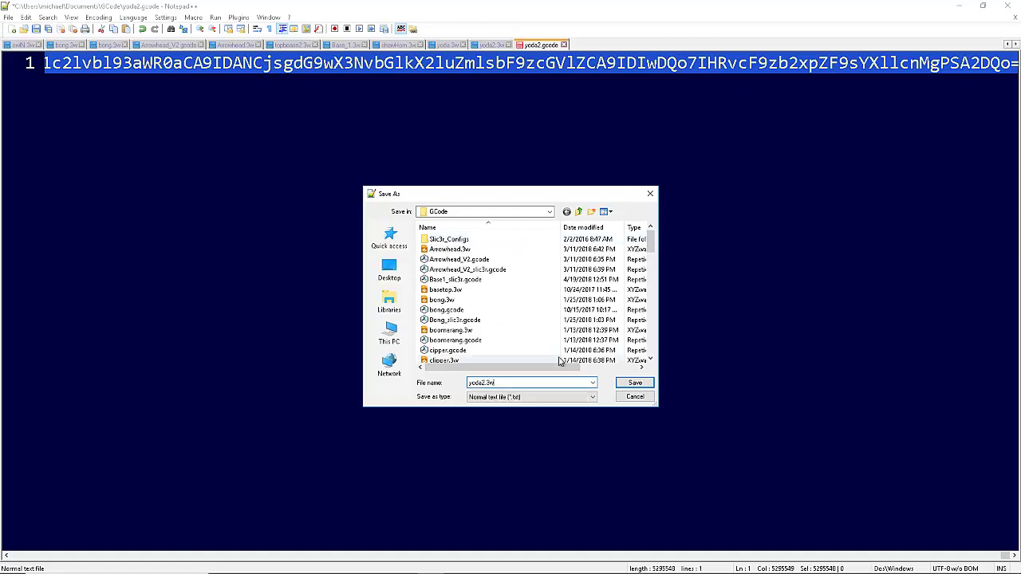
left_click(630, 384)
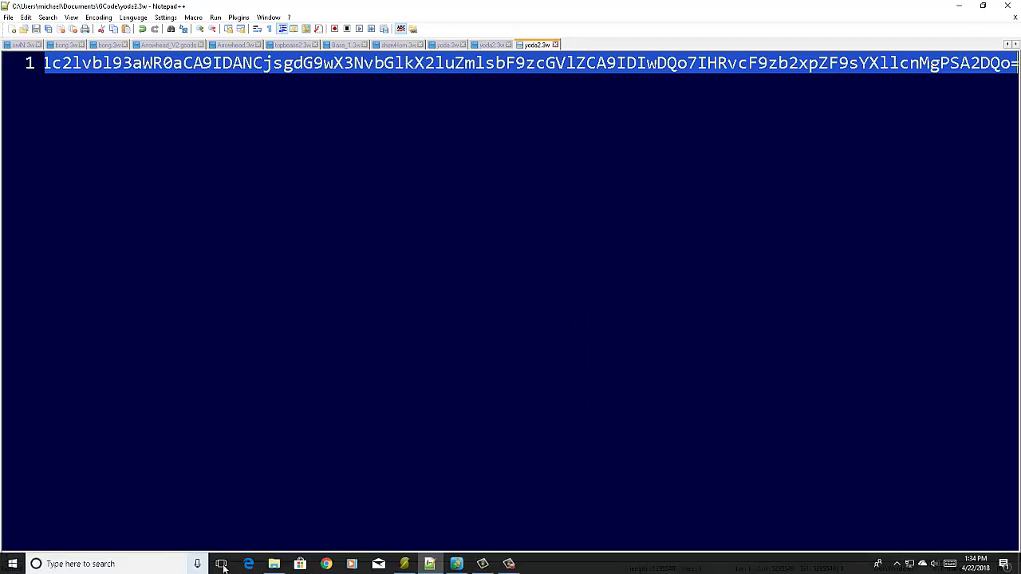
left_click(274, 566)
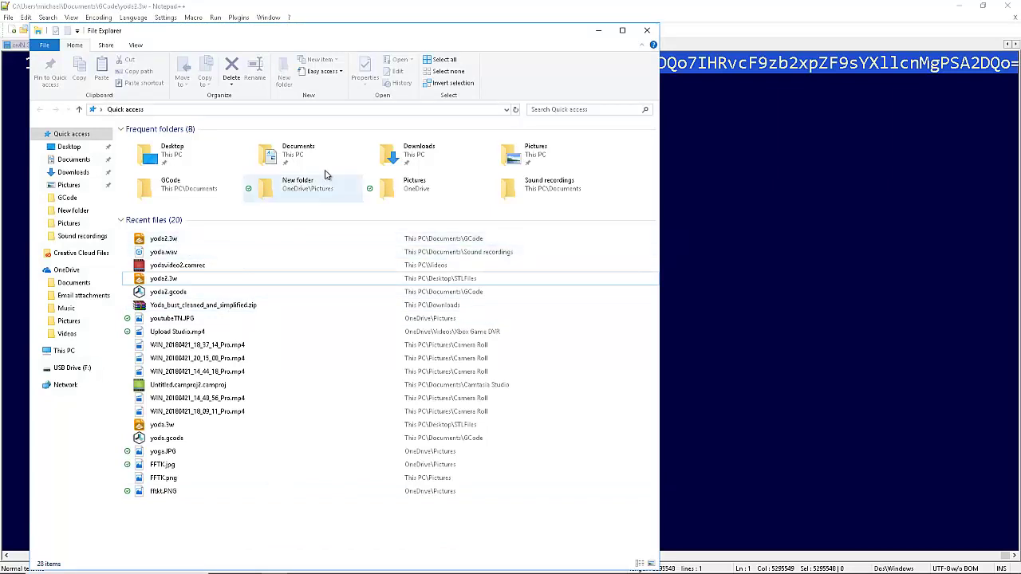
left_click(605, 31)
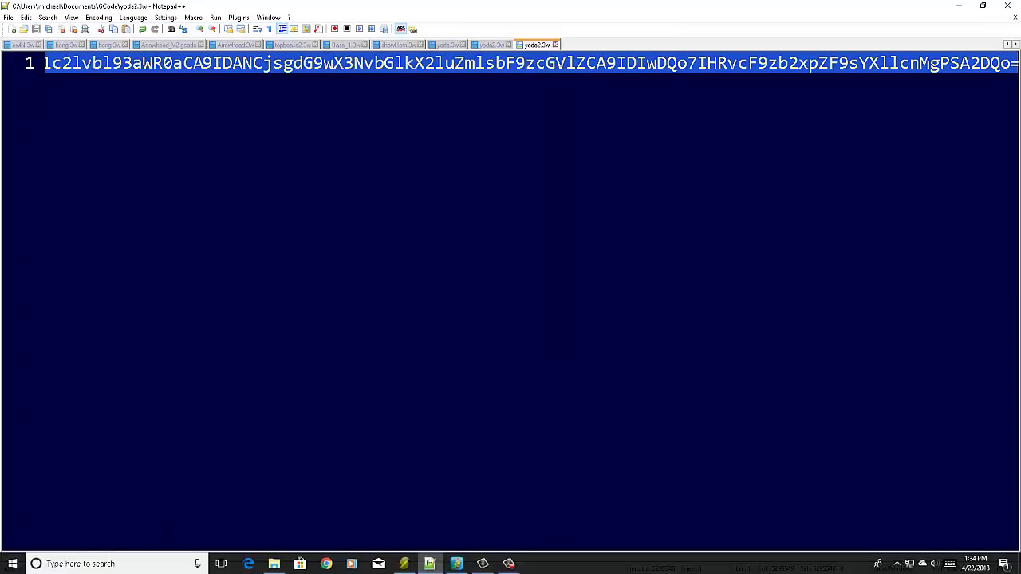
Bring XYZware to the front and zoom and orbit around the Yoda bust on the bed
mouse_move(456, 563)
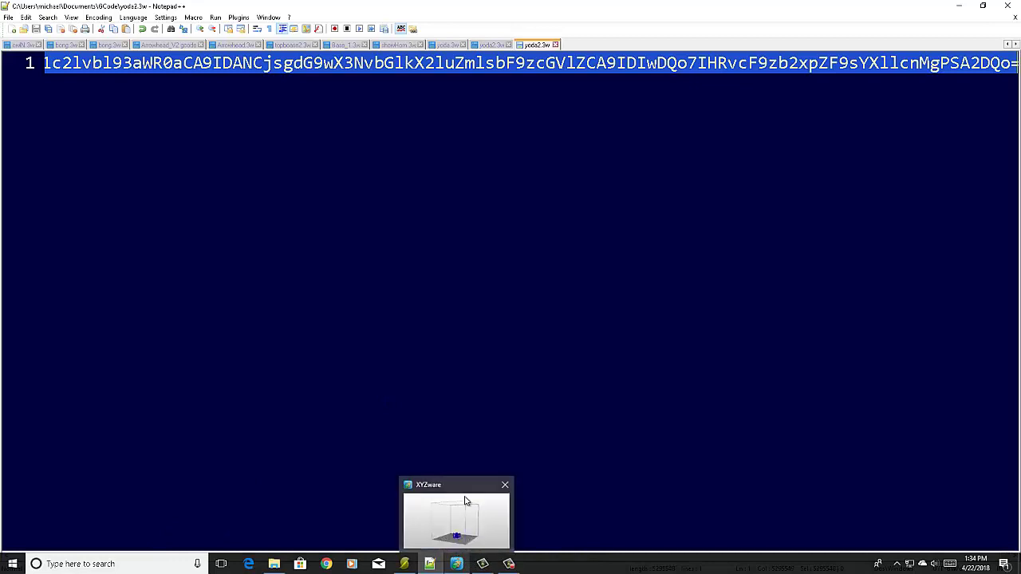
left_click(456, 523)
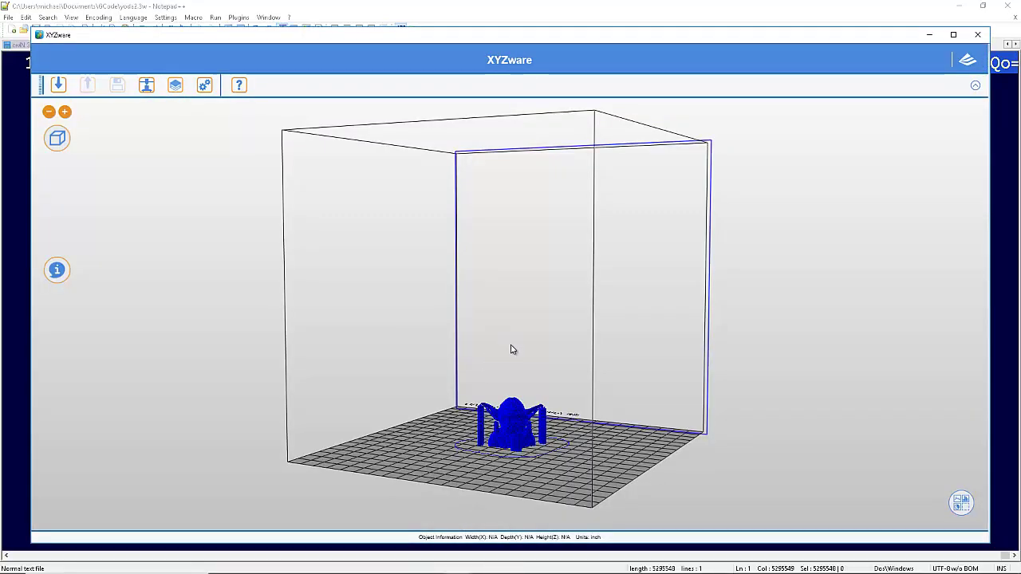
scroll(510, 441, "up", 2)
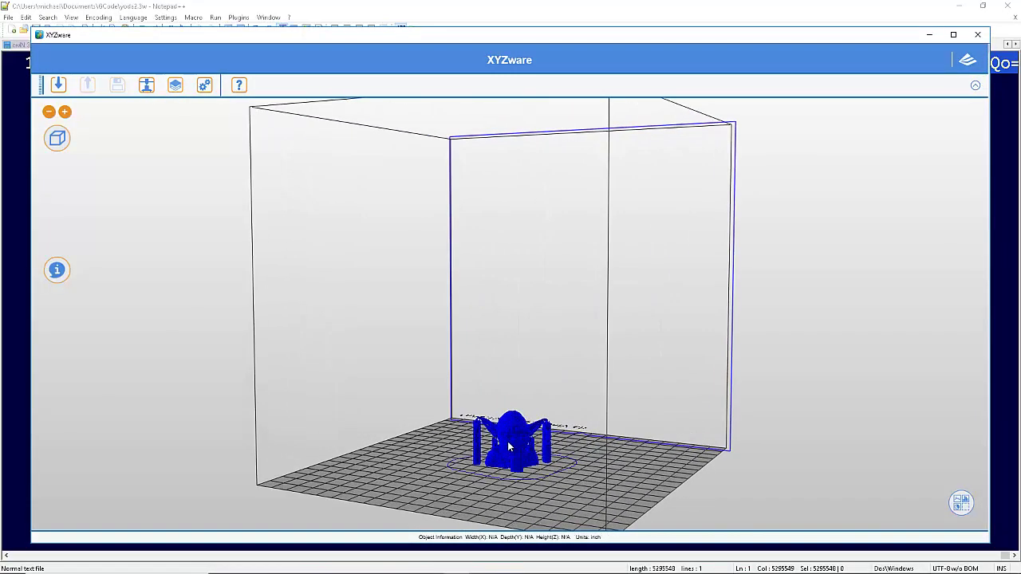
scroll(507, 443, "down", 2)
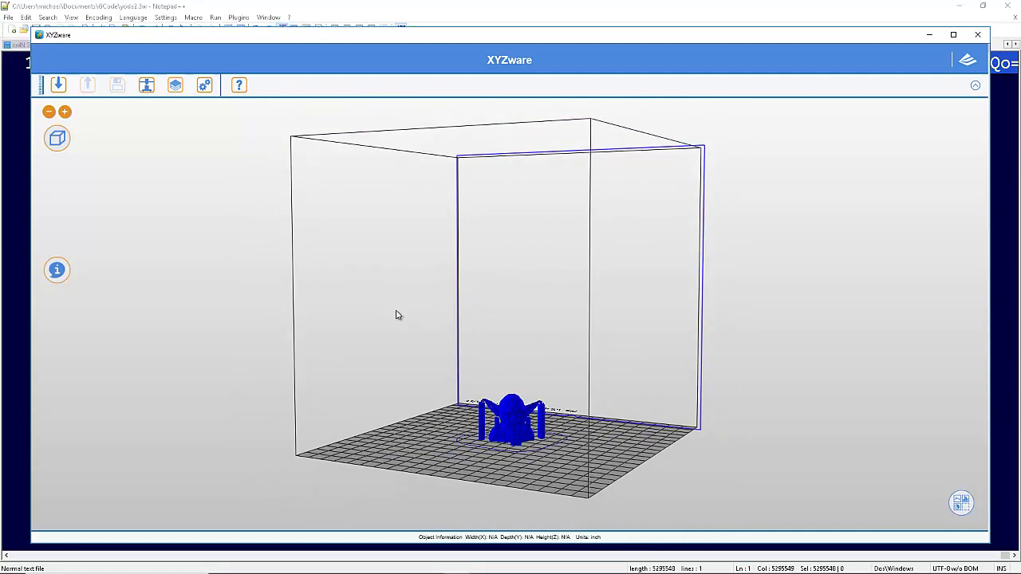
scroll(397, 315, "up", 3)
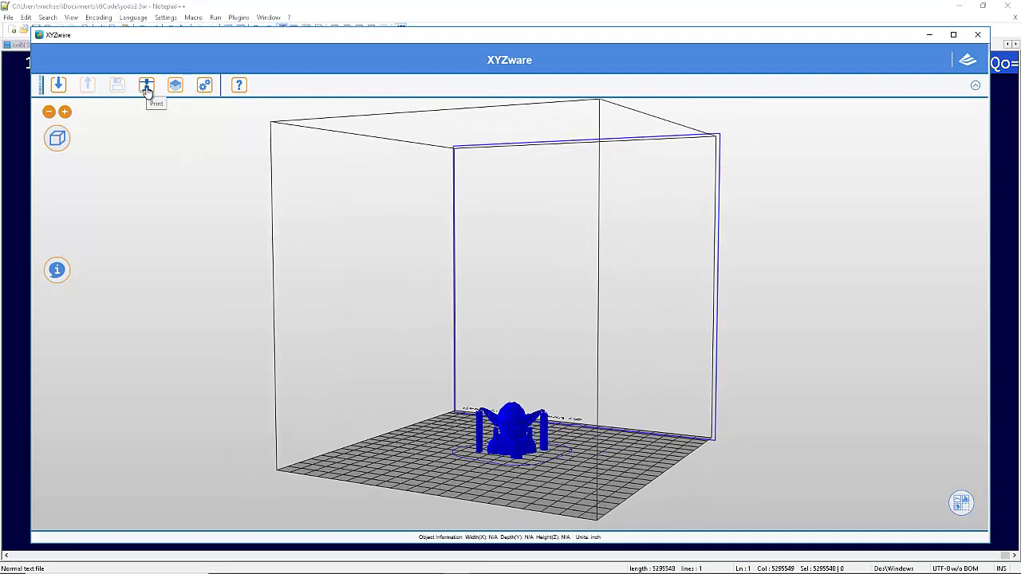
scroll(428, 278, "down", 2)
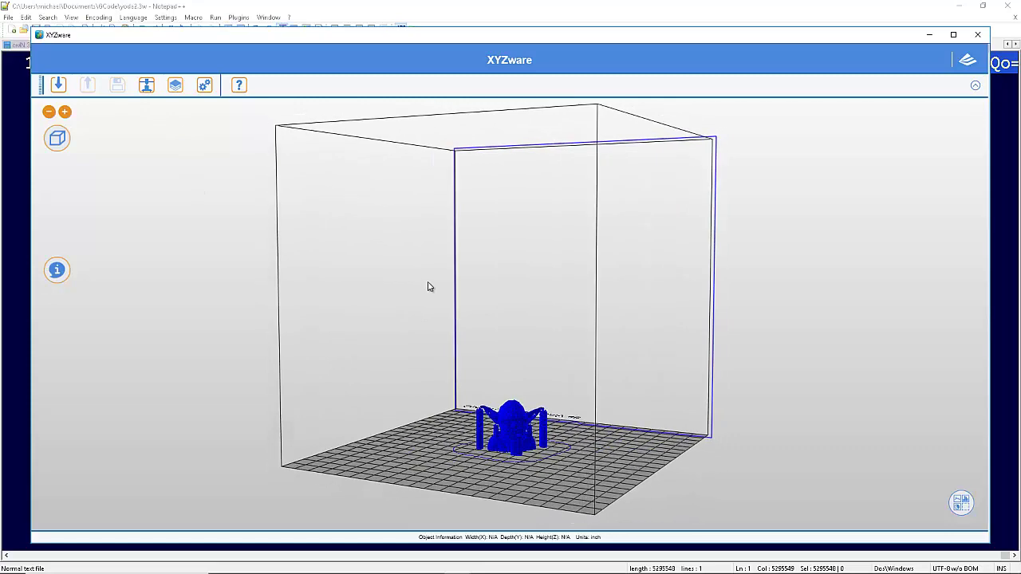
left_click_drag(504, 335, 841, 421)
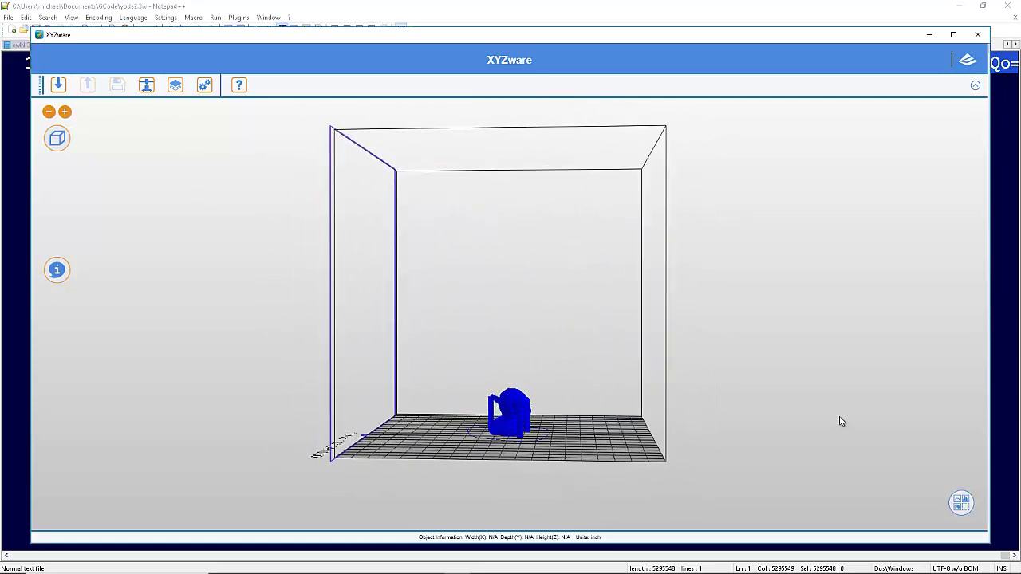